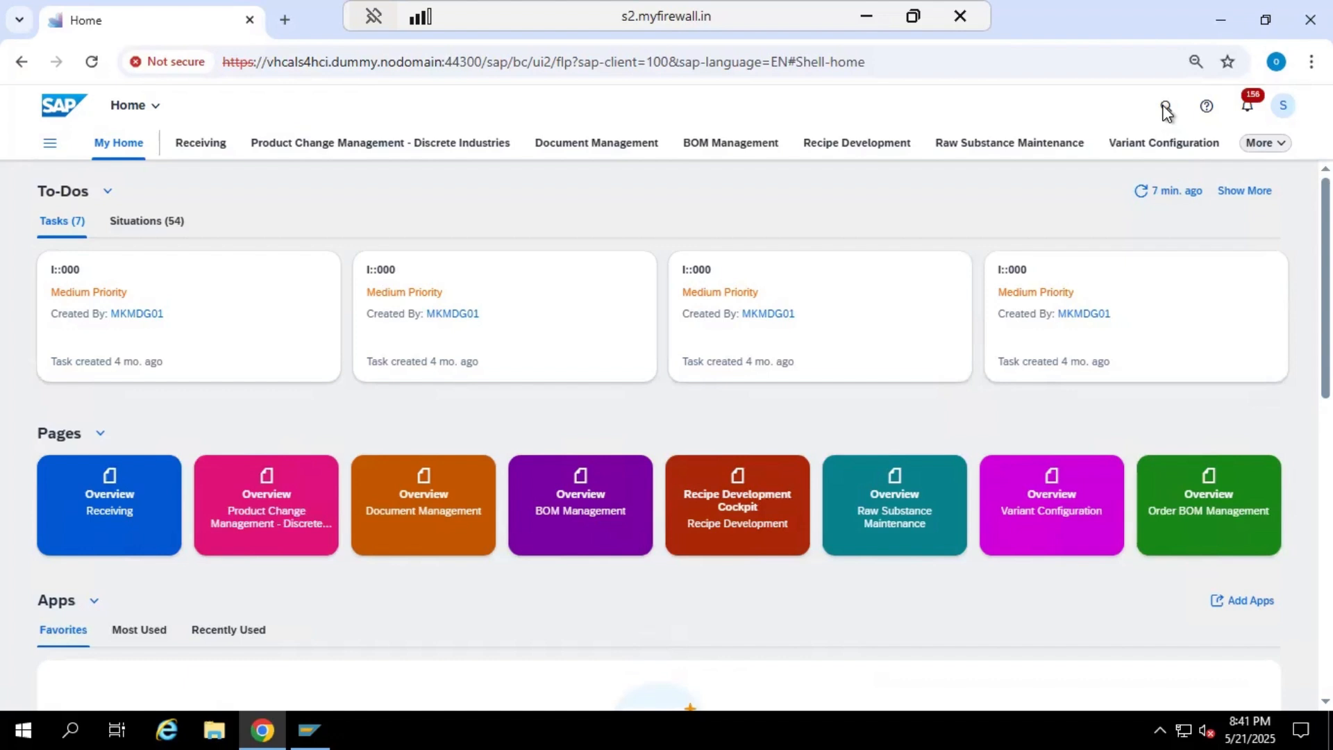
# - Search the apps for aw01n and open the Asset Values app
pyautogui.click(1166, 109)
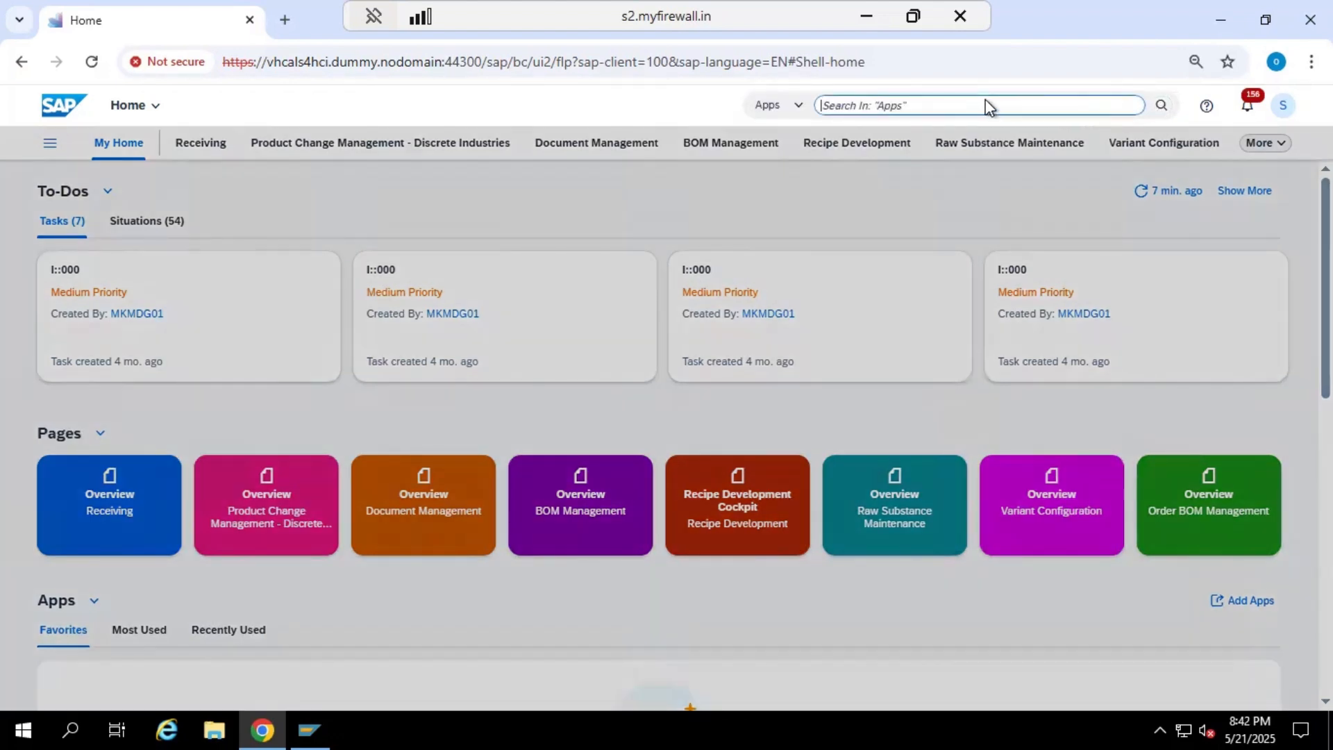
pyautogui.write('aw')
pyautogui.write('0n1n')
pyautogui.press('BackSpace')
pyautogui.press('BackSpace')
pyautogui.press('BackSpace')
pyautogui.write('1n')
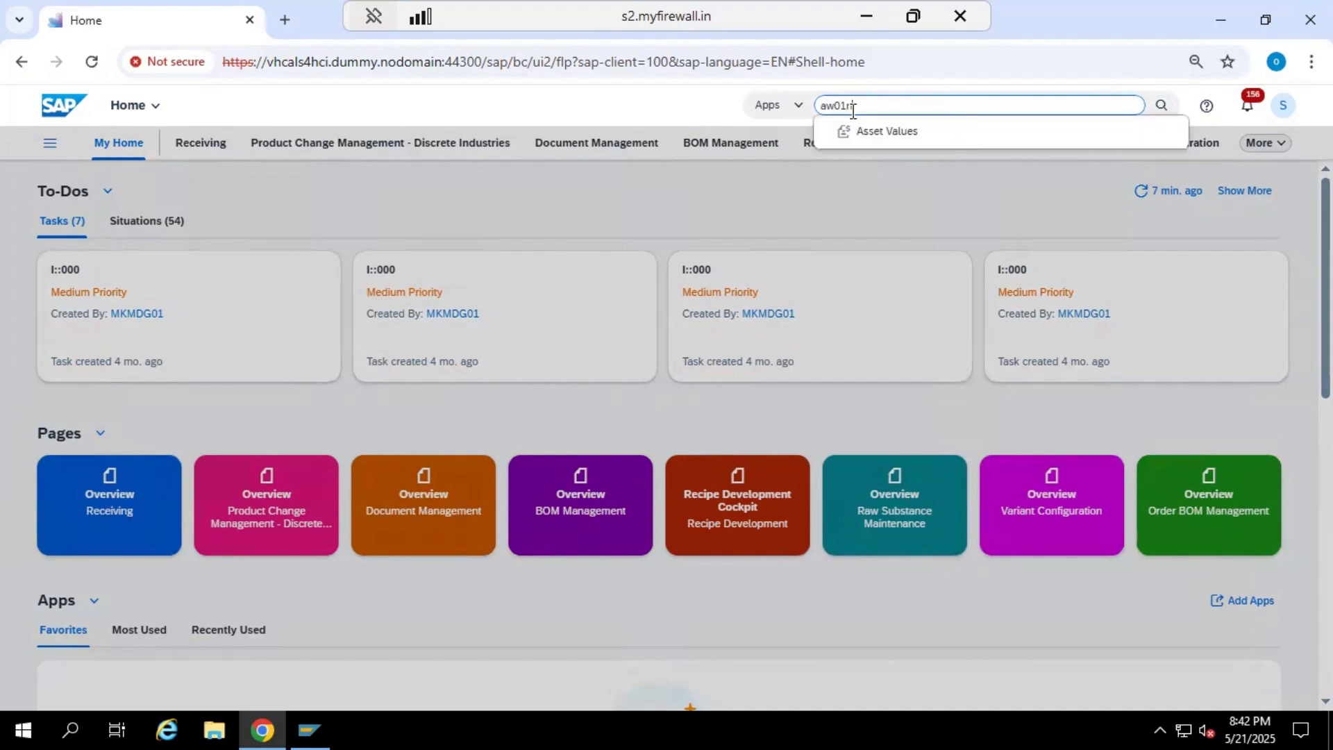
pyautogui.click(892, 144)
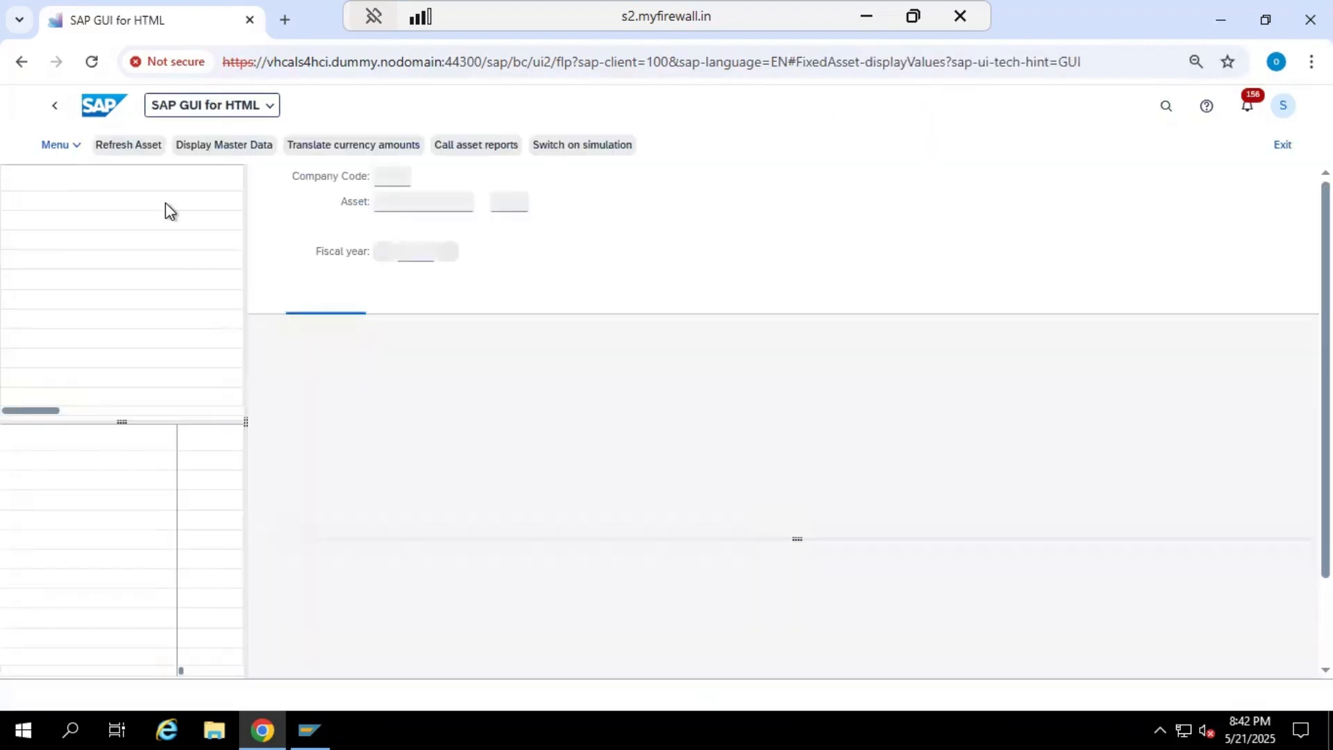
# - Load asset 100000 of company code EA00 from the favorite assets and display its posted depreciation values for 2025
pyautogui.click(455, 202)
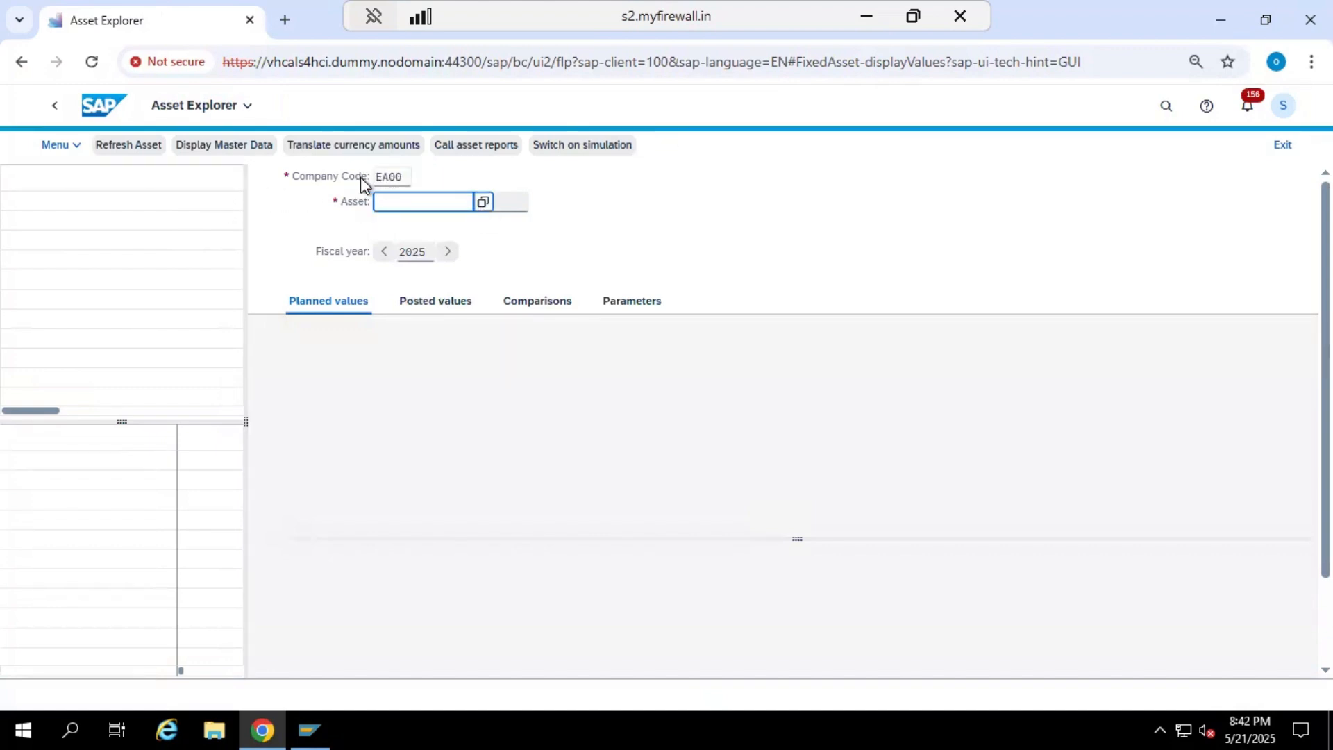
pyautogui.click(484, 204)
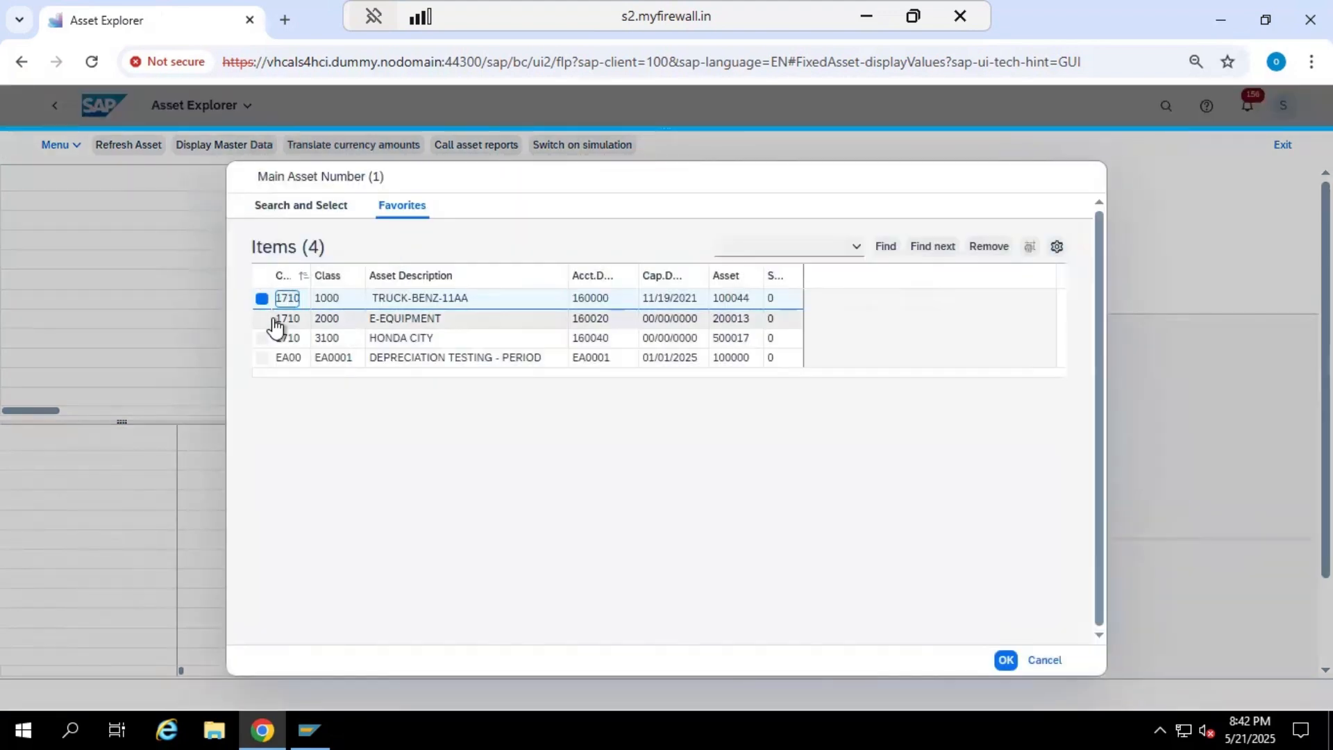
pyautogui.click(264, 360)
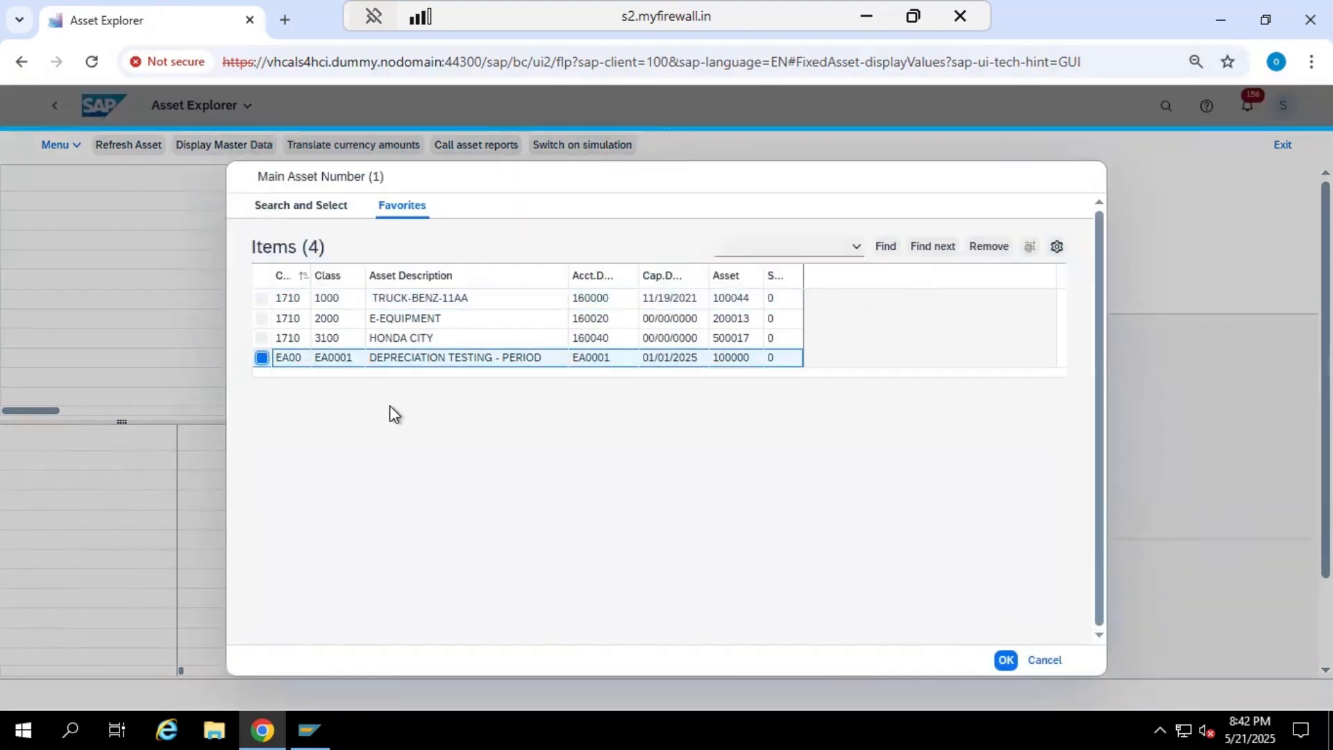
pyautogui.click(1004, 661)
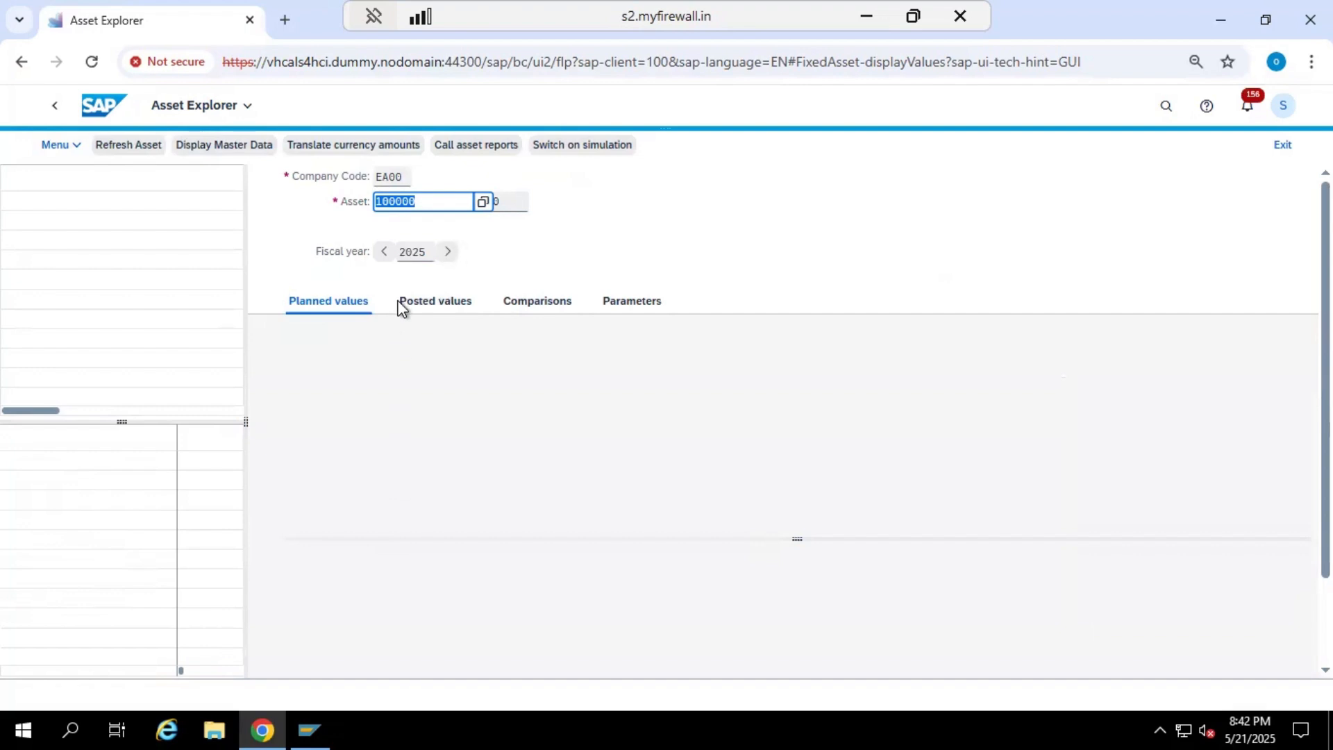
pyautogui.press('Return')
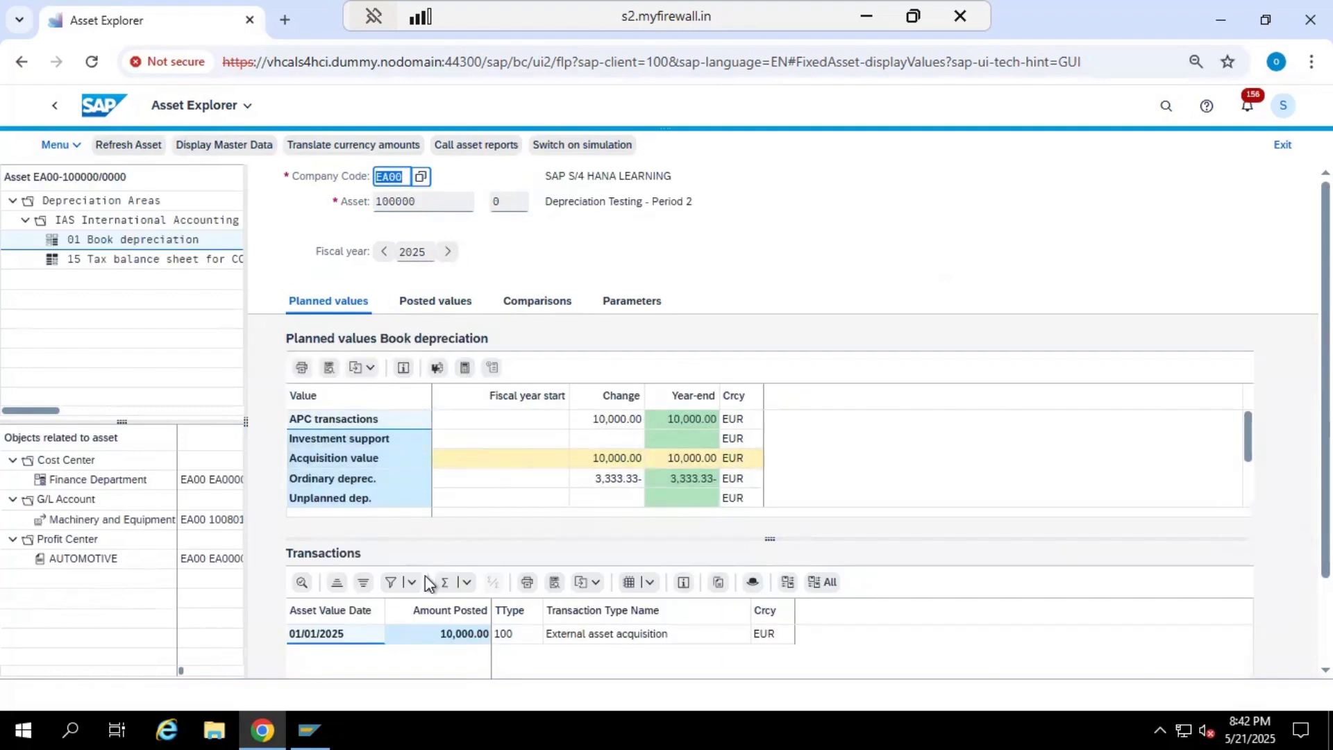
pyautogui.click(439, 305)
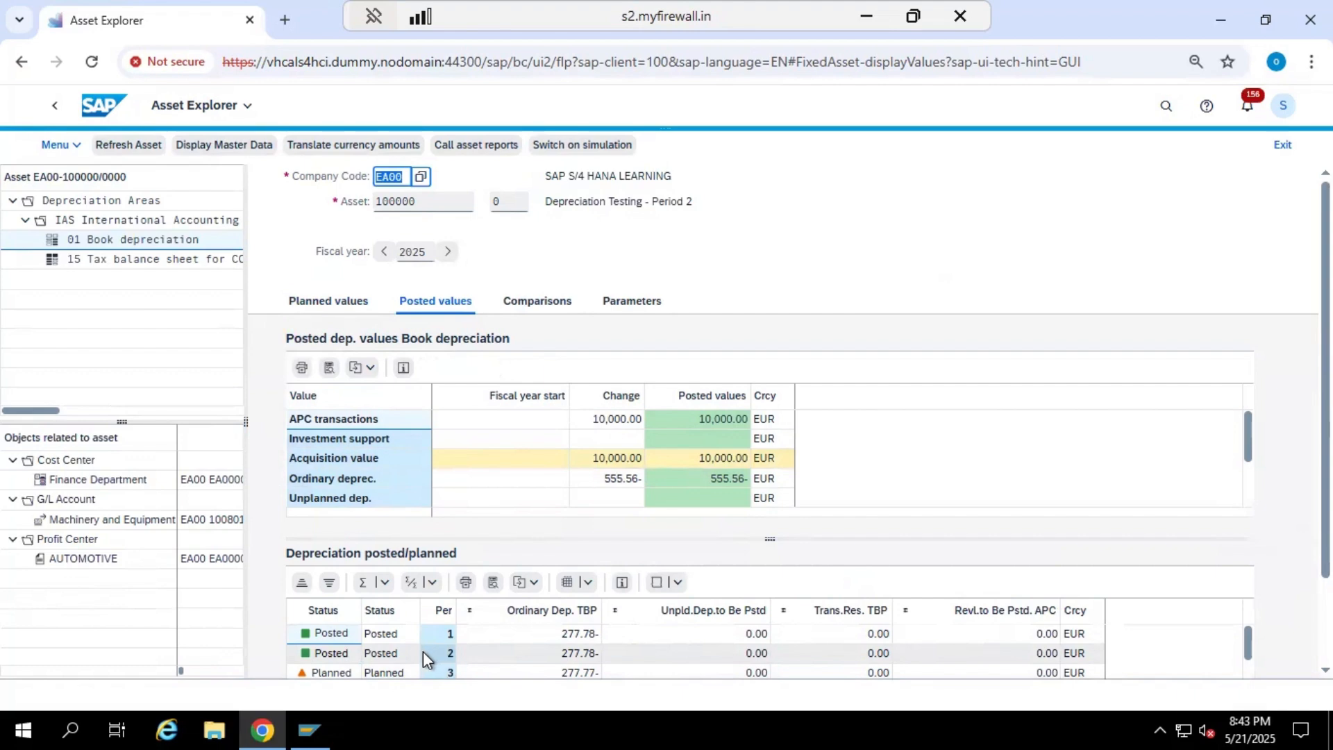
# - Return to the home page, search the apps for as02 and open Change Asset
pyautogui.click(101, 109)
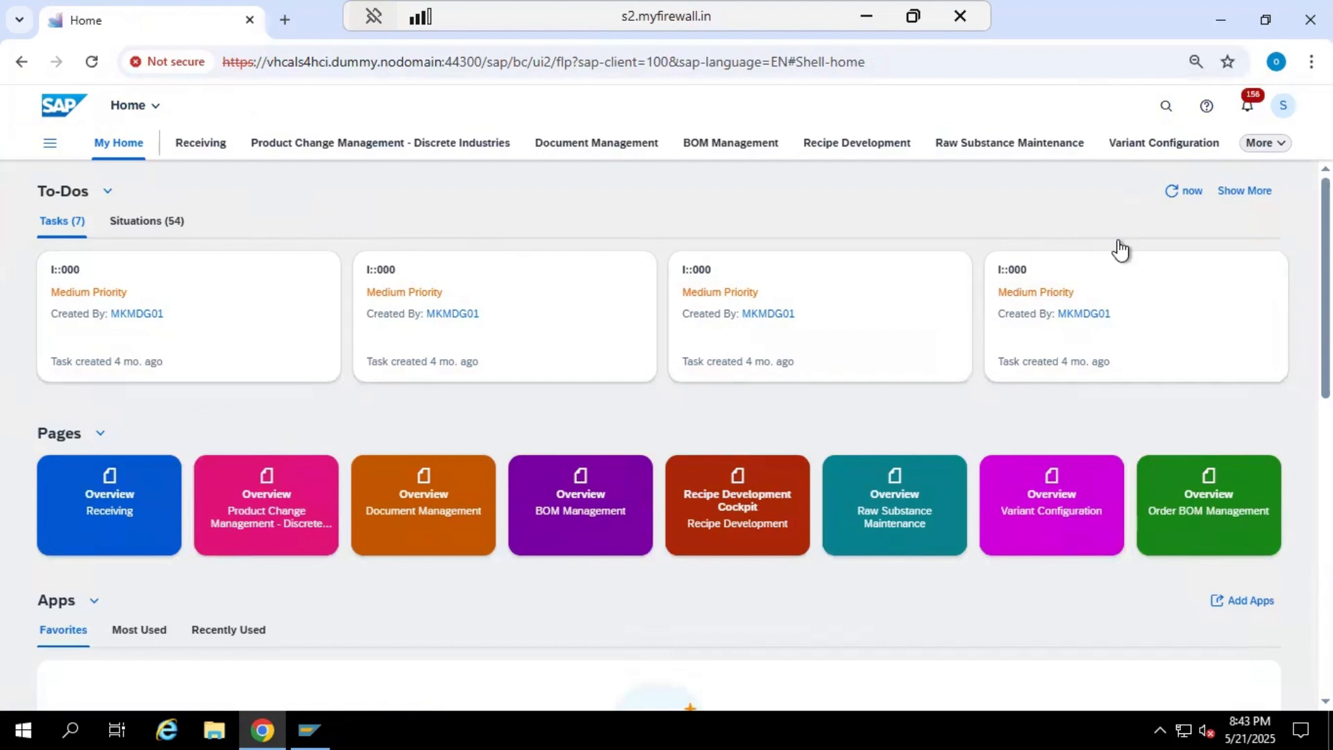
pyautogui.click(1166, 110)
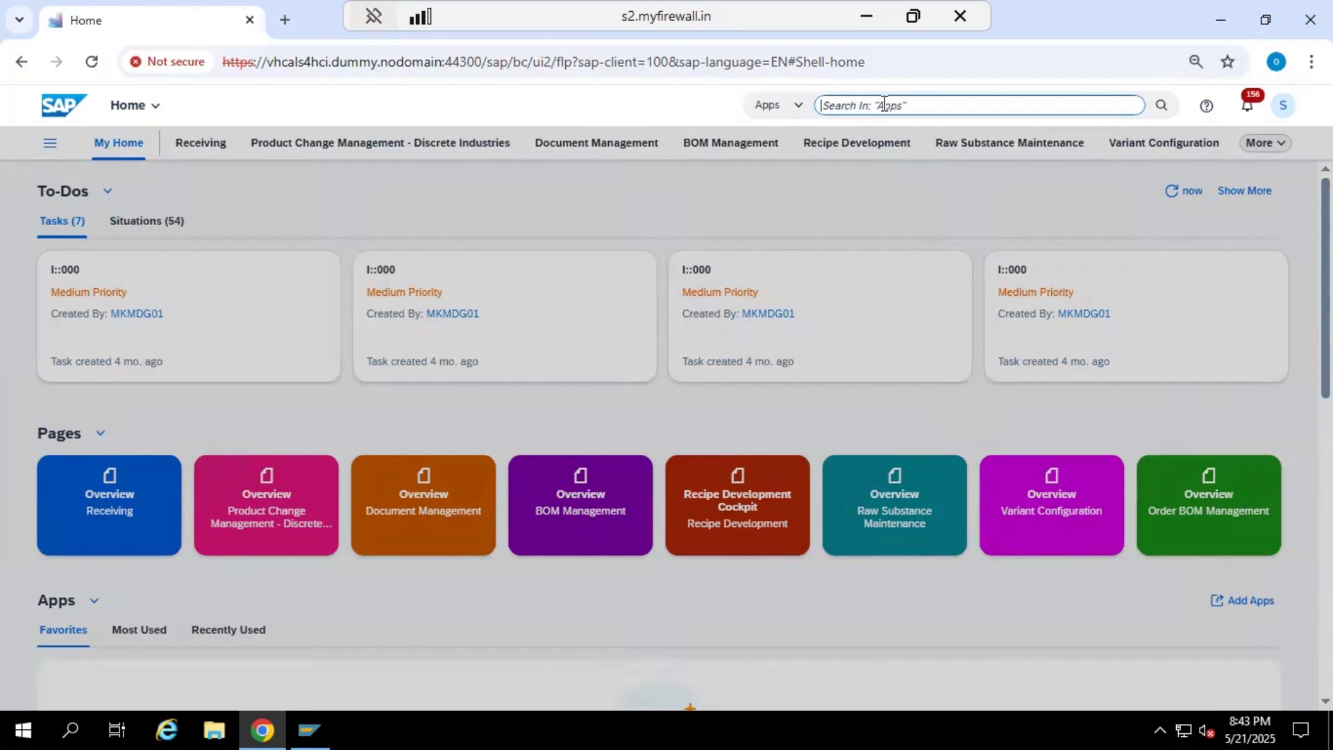
pyautogui.write('as02')
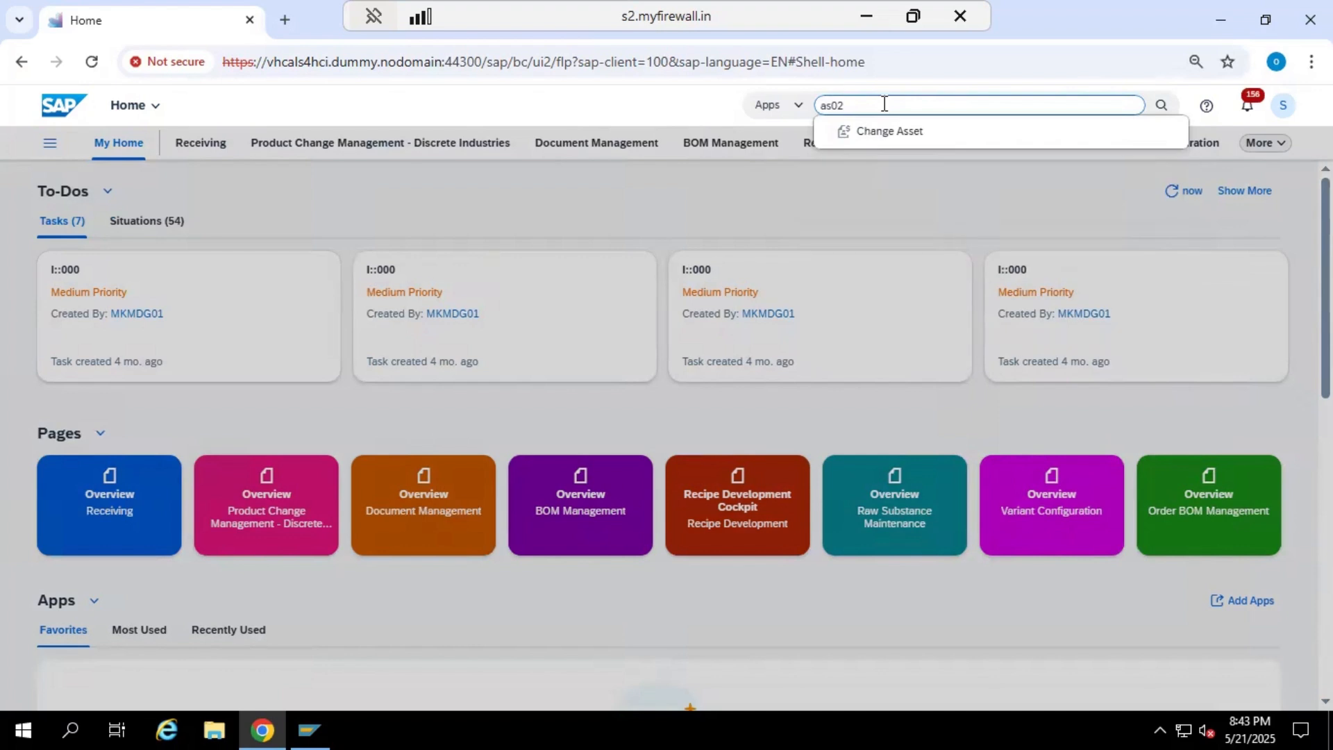
pyautogui.click(894, 132)
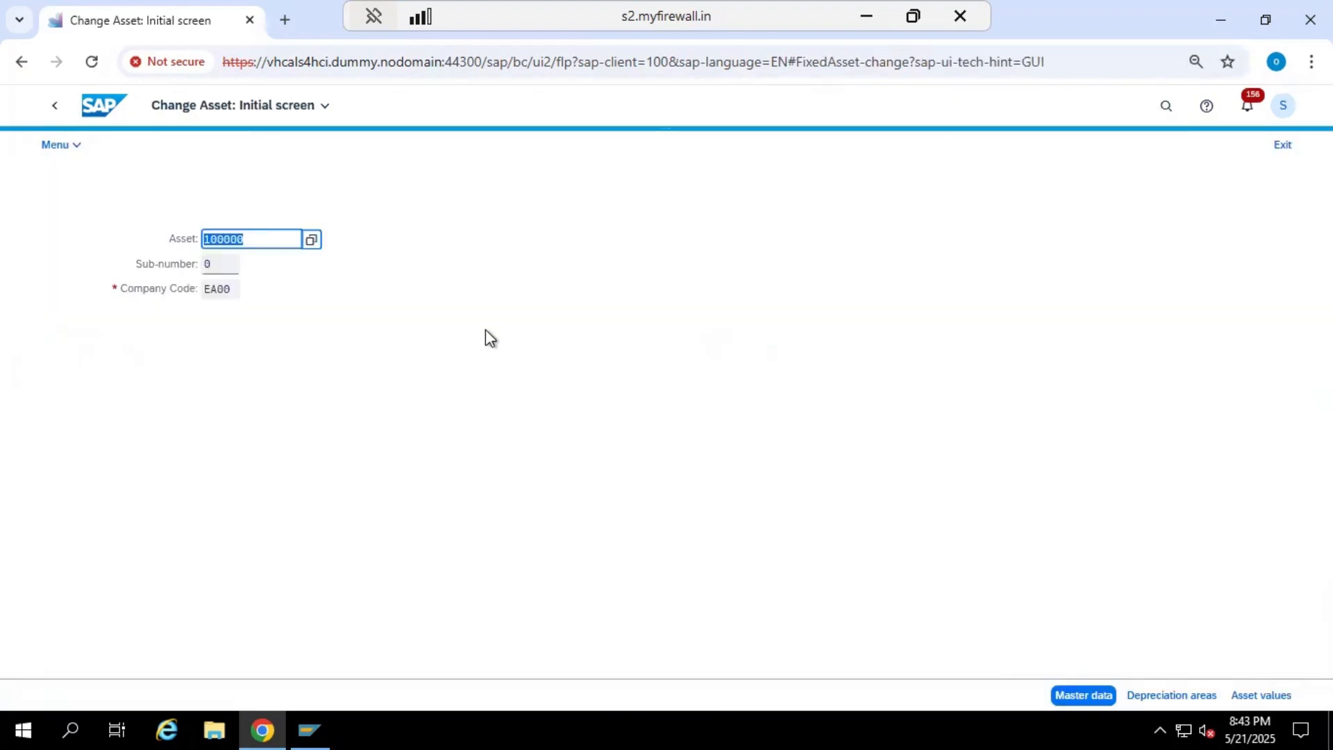
# - Open the master data of asset 100000 in company code EA00 and show its depreciation areas
pyautogui.click(254, 242)
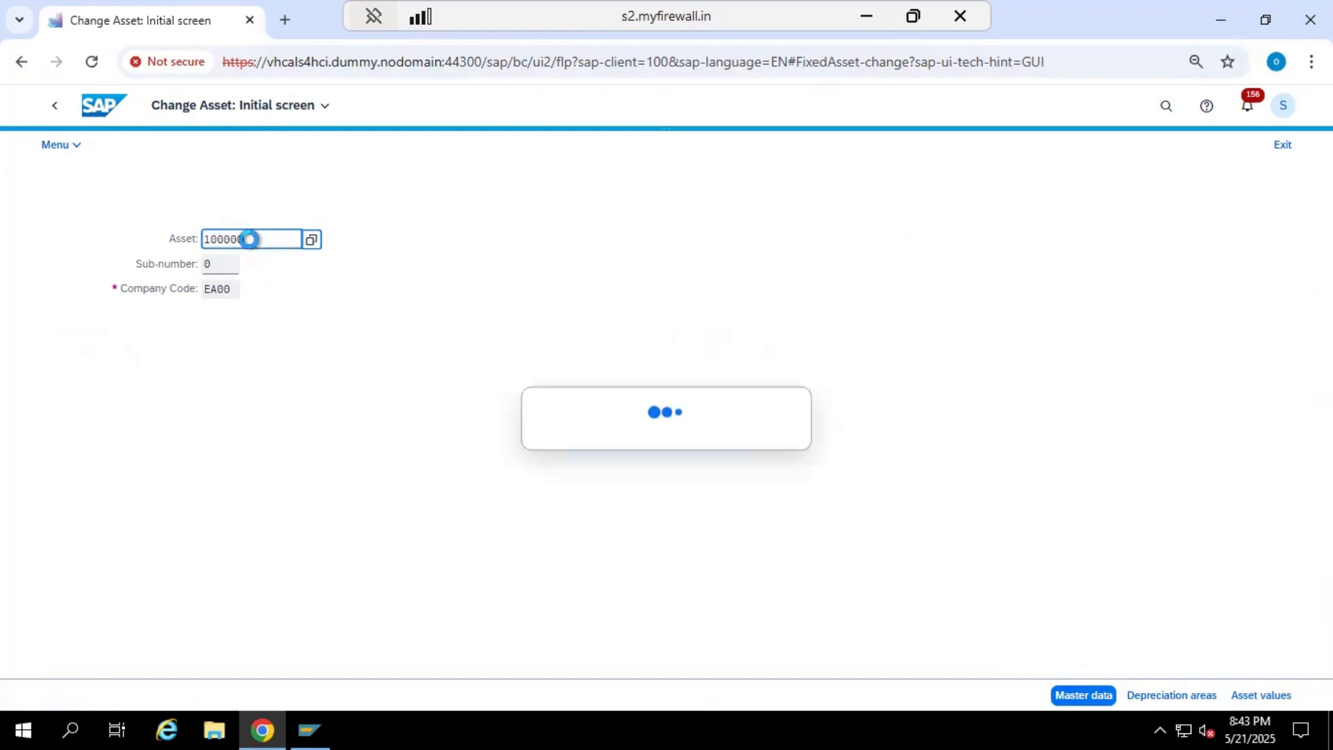
pyautogui.press('Return')
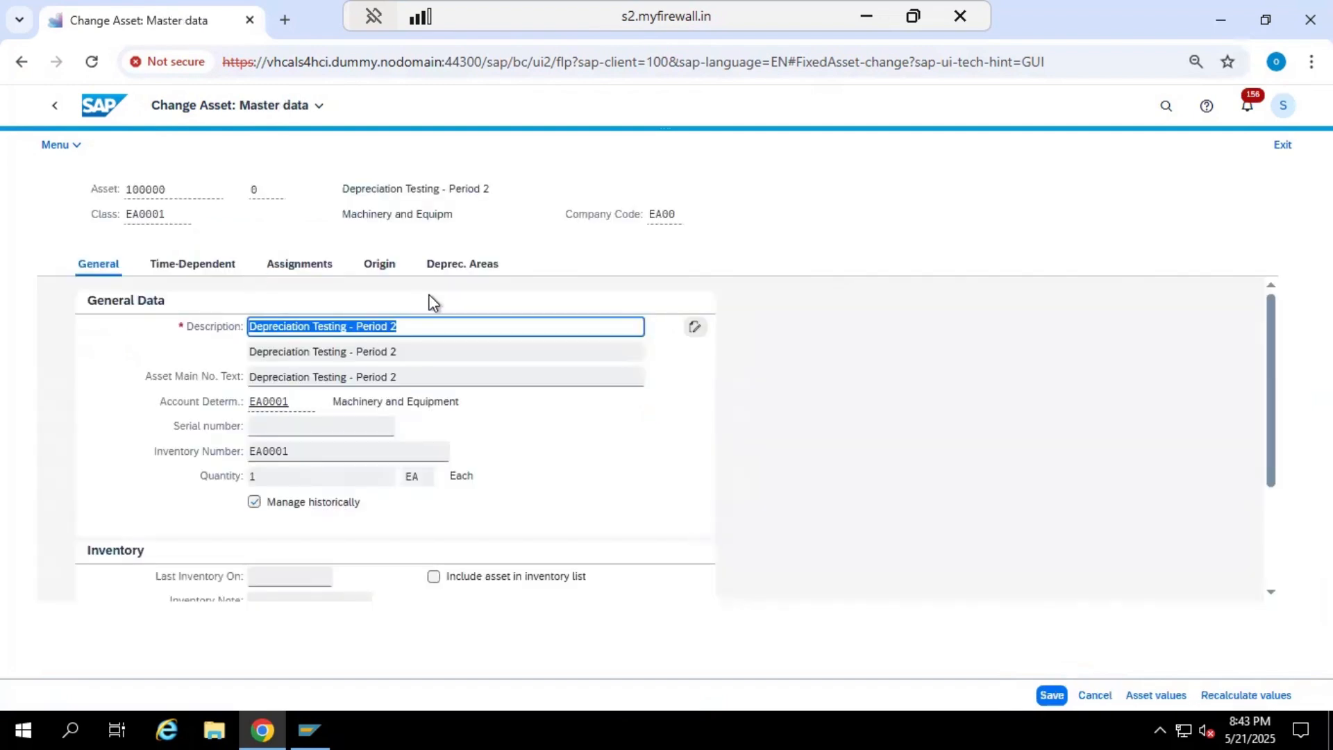
pyautogui.click(469, 271)
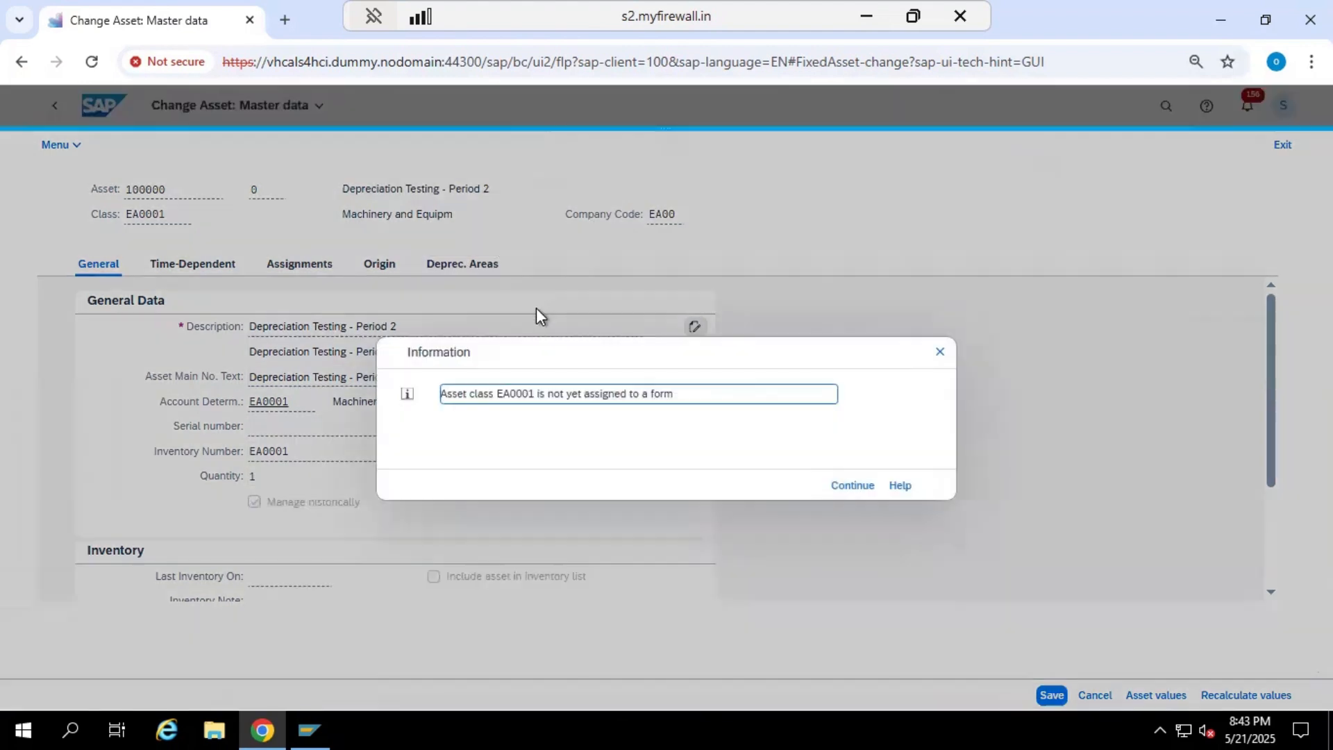
pyautogui.click(849, 486)
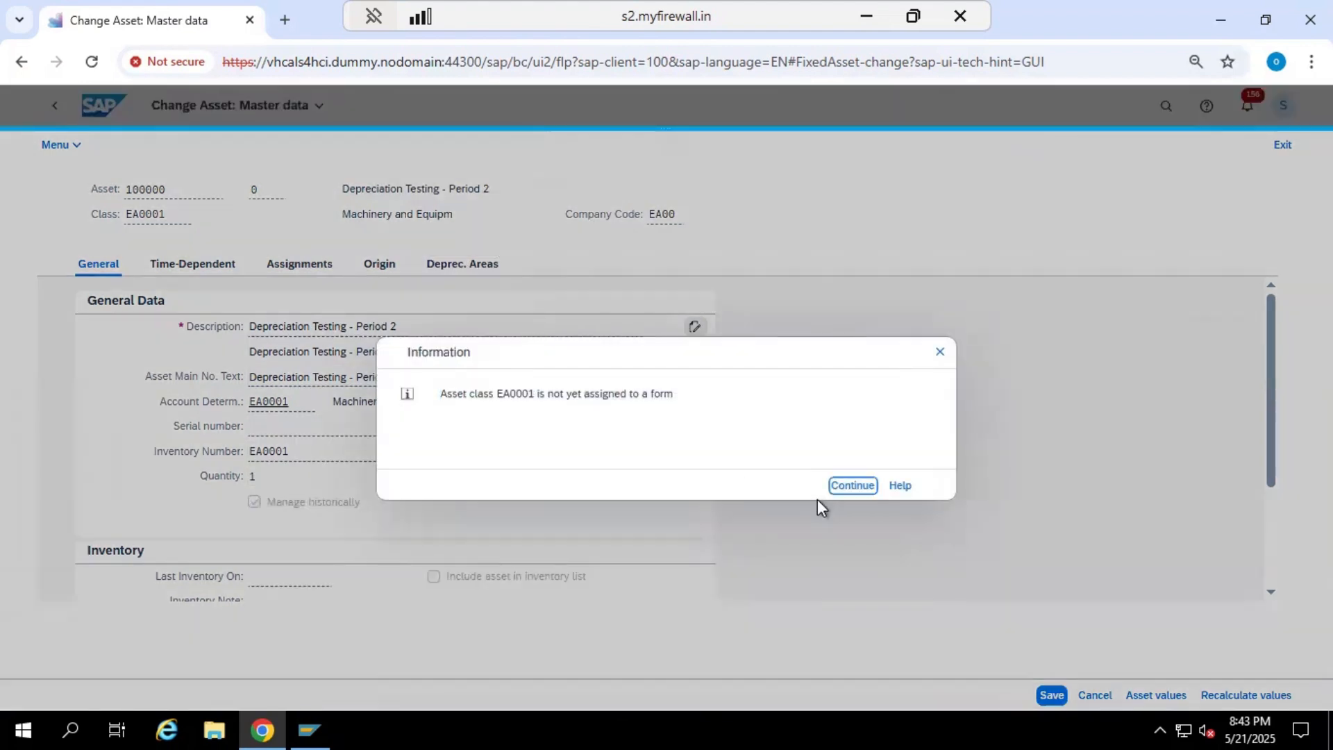
pyautogui.press('Return')
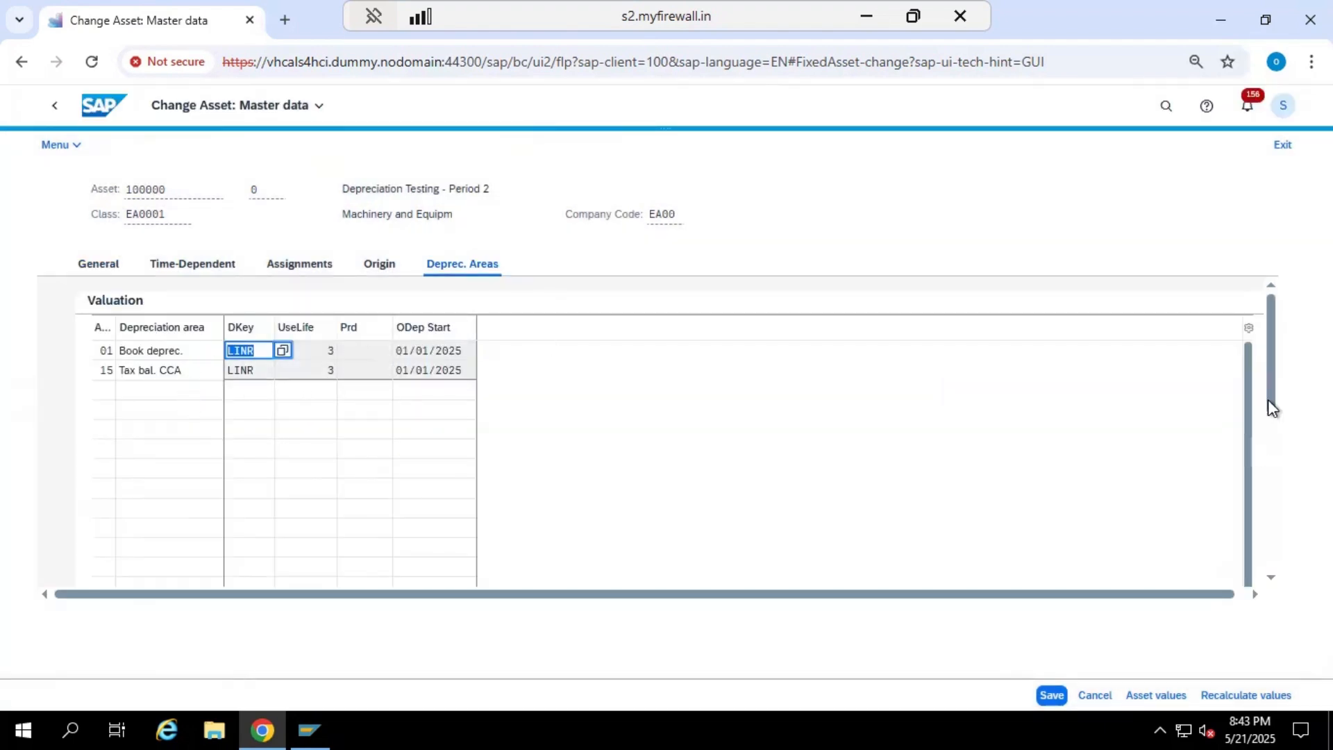
# - Open the interval list of depreciation area 01 Book deprec. and begin adding a new interval
pyautogui.moveTo(1267, 438); pyautogui.dragTo(1285, 587)
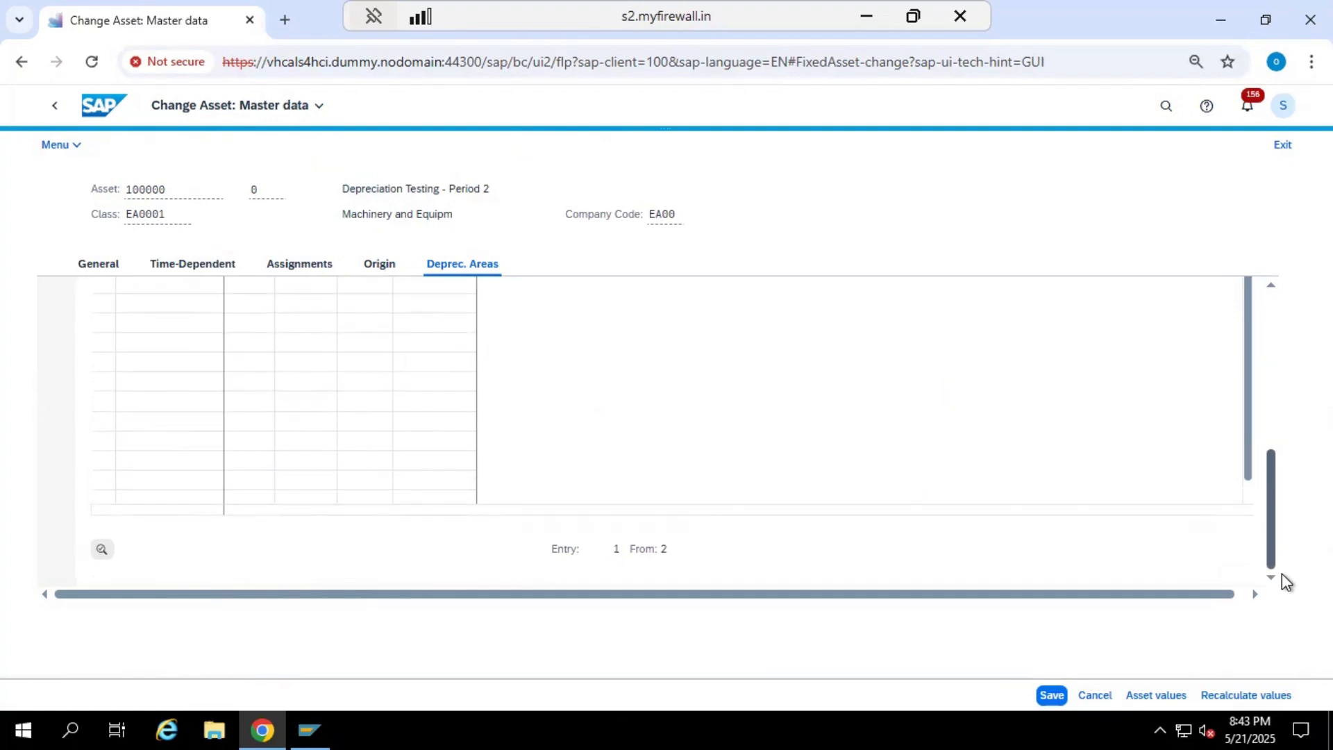
pyautogui.moveTo(1282, 573); pyautogui.dragTo(1274, 280)
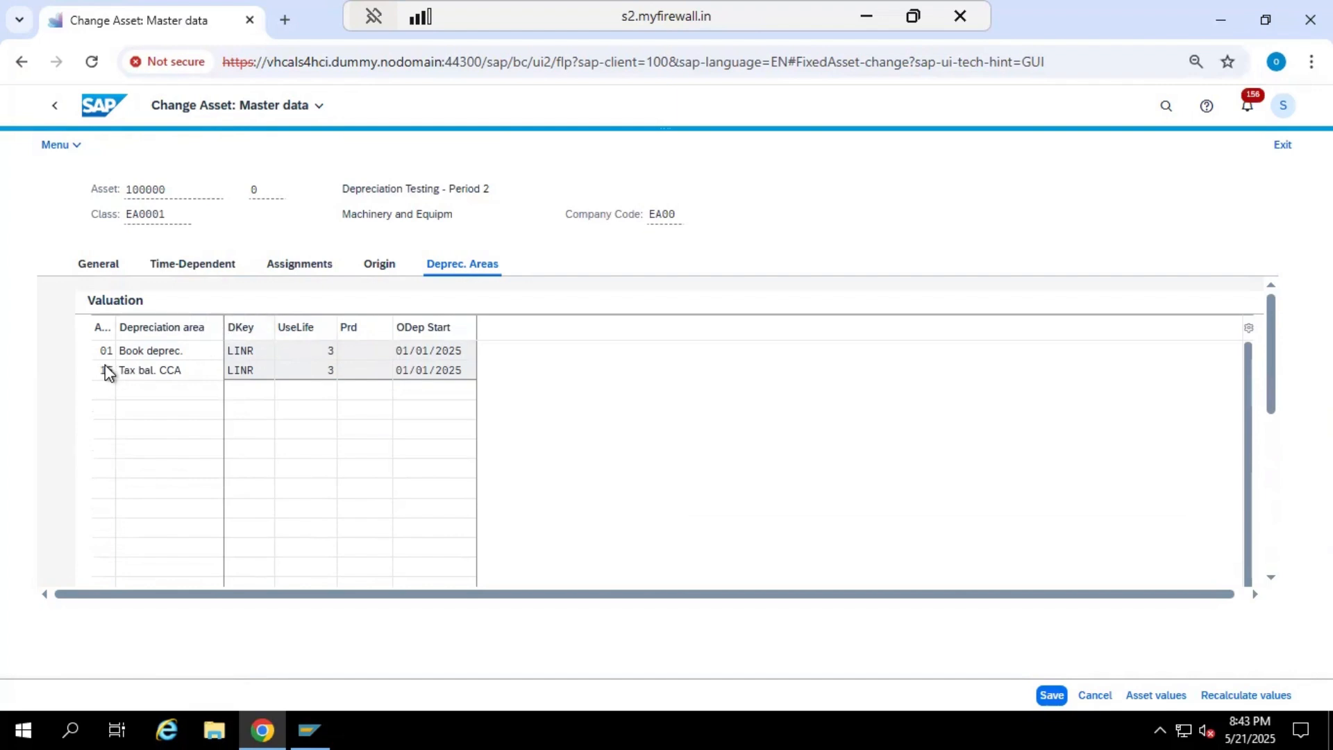
pyautogui.doubleClick(161, 355)
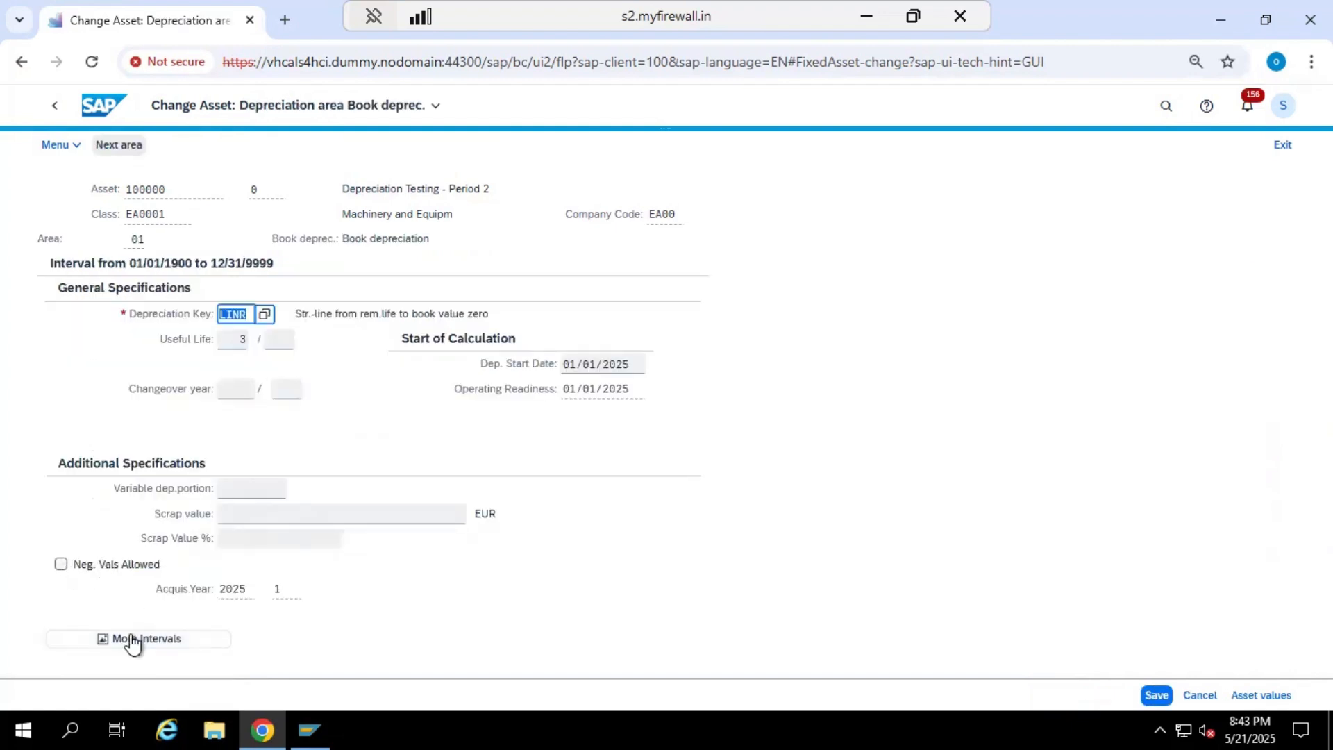
pyautogui.click(170, 642)
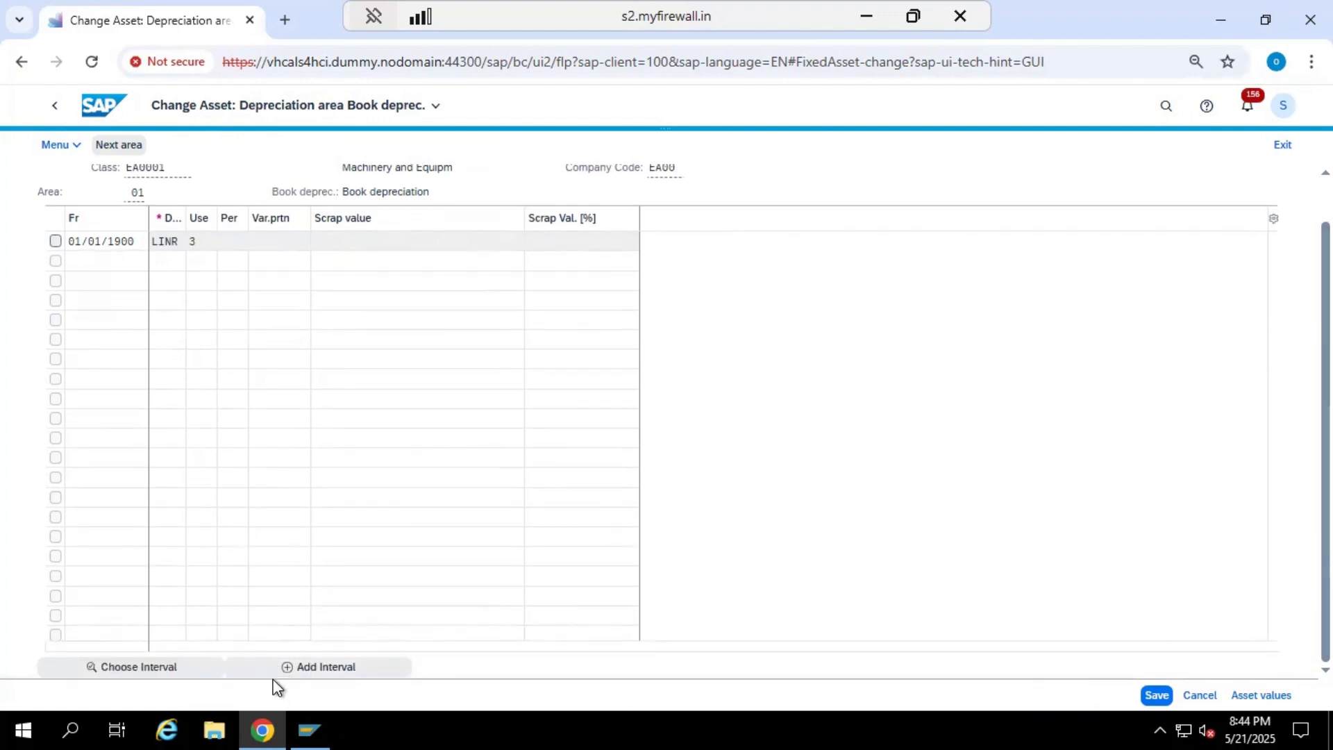
pyautogui.click(329, 668)
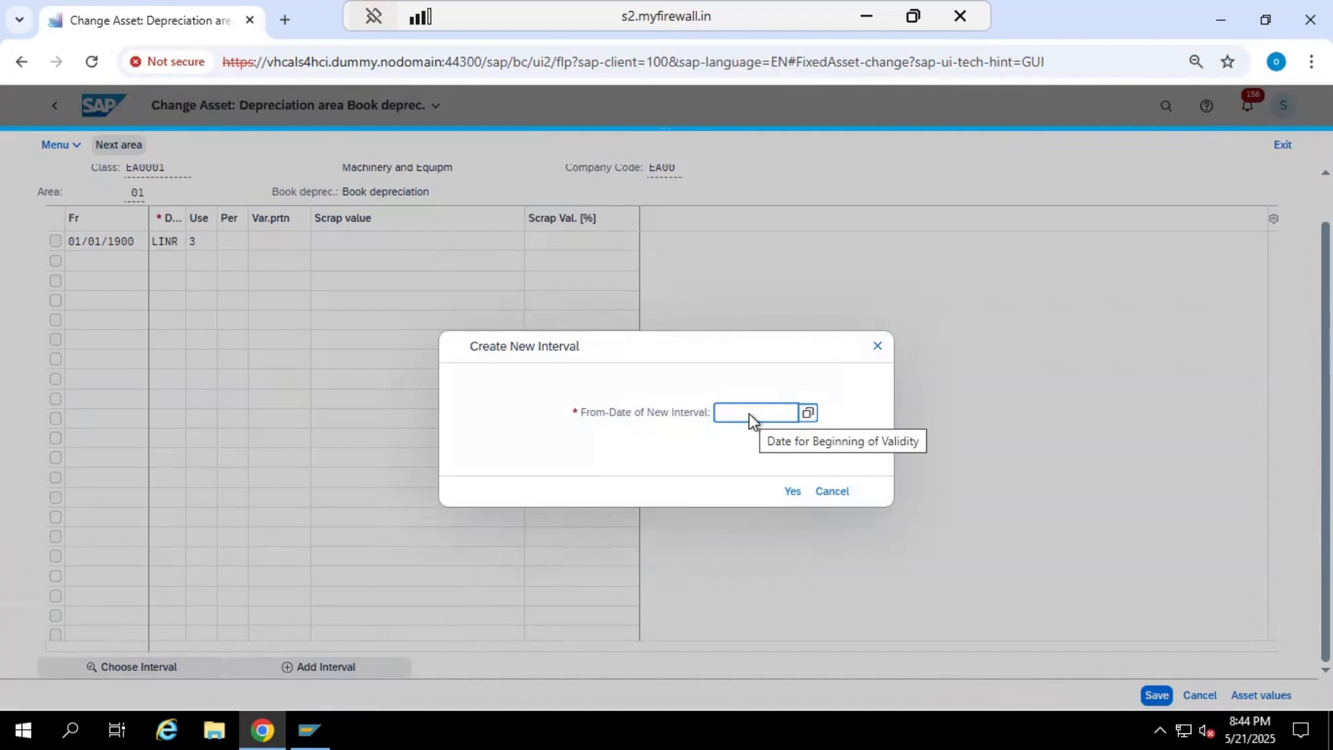
# - Try to create the new interval with the from-date 01.02.2025, then as 01/02/2025
pyautogui.write('01.02.2')
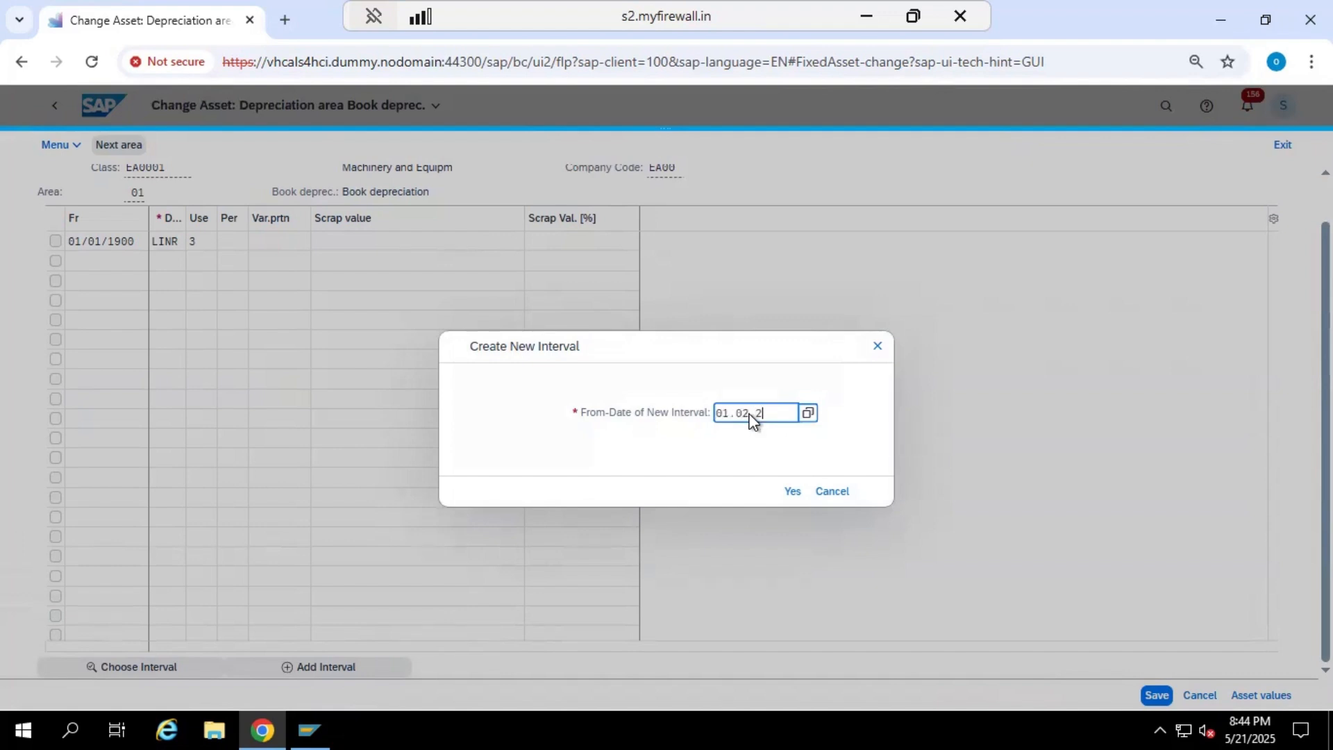
pyautogui.write('025')
pyautogui.click(793, 493)
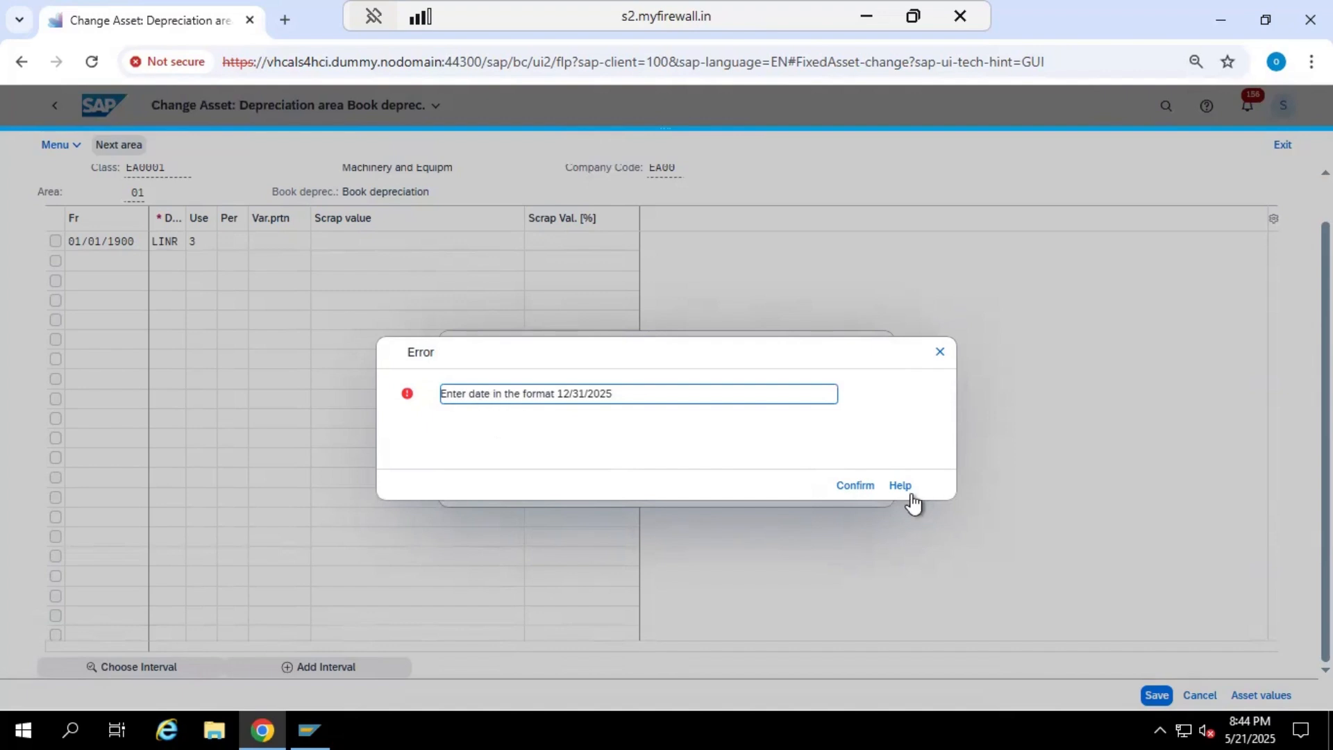
pyautogui.click(855, 487)
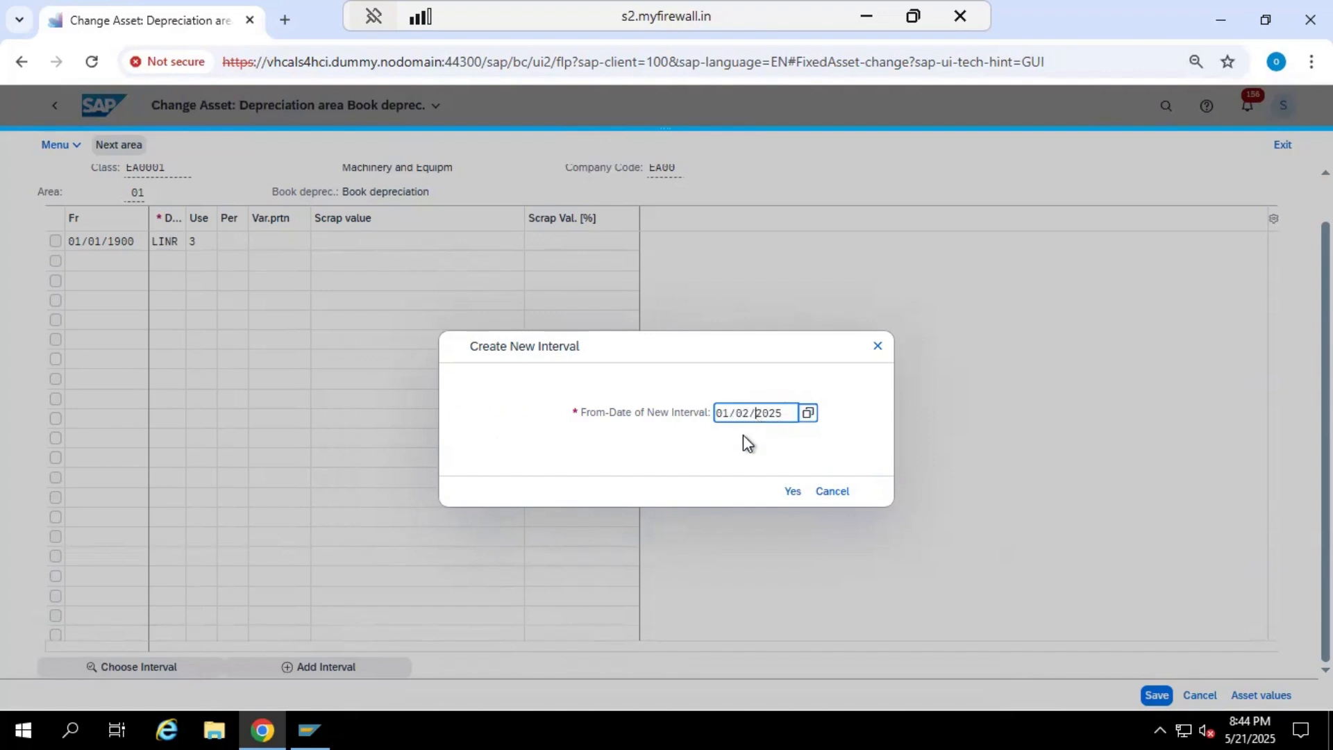
pyautogui.click(793, 493)
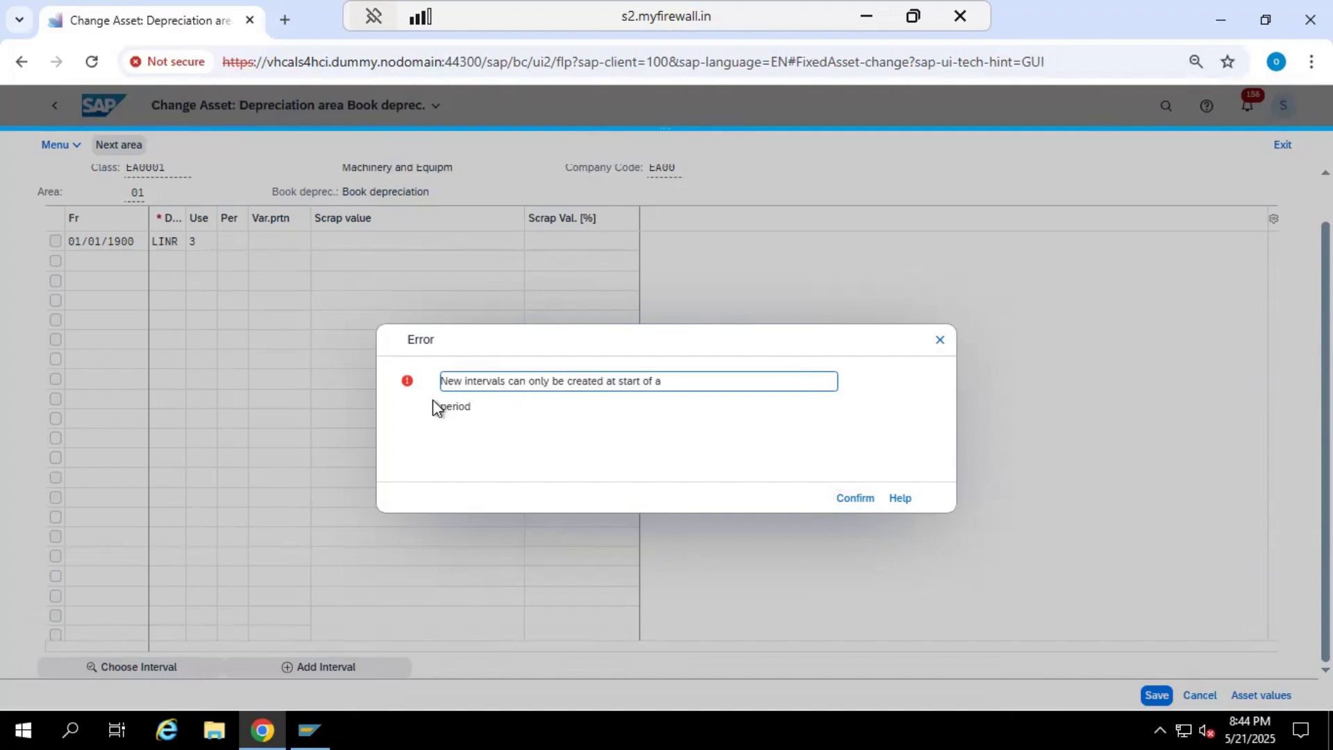
pyautogui.click(854, 502)
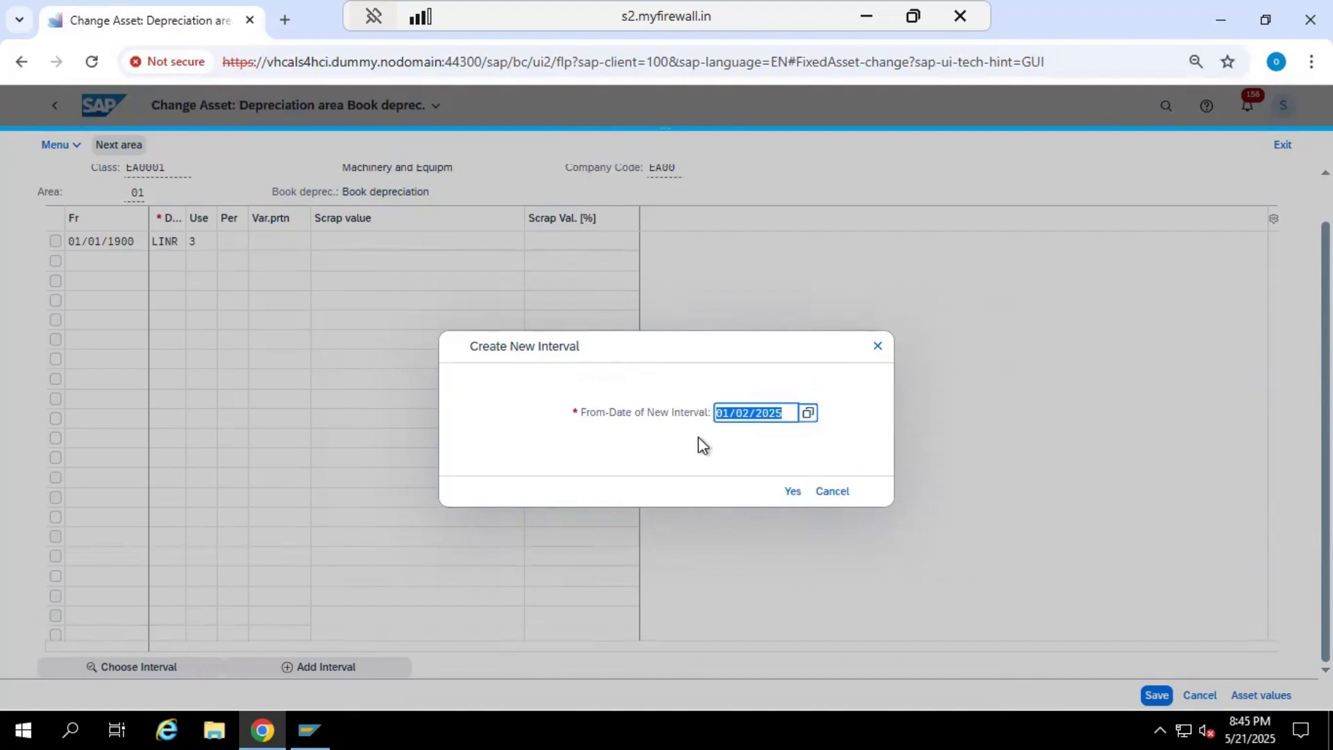
# - Pick February 1, 2025 from the calendar as the from-date and create the new interval
pyautogui.press('F4')
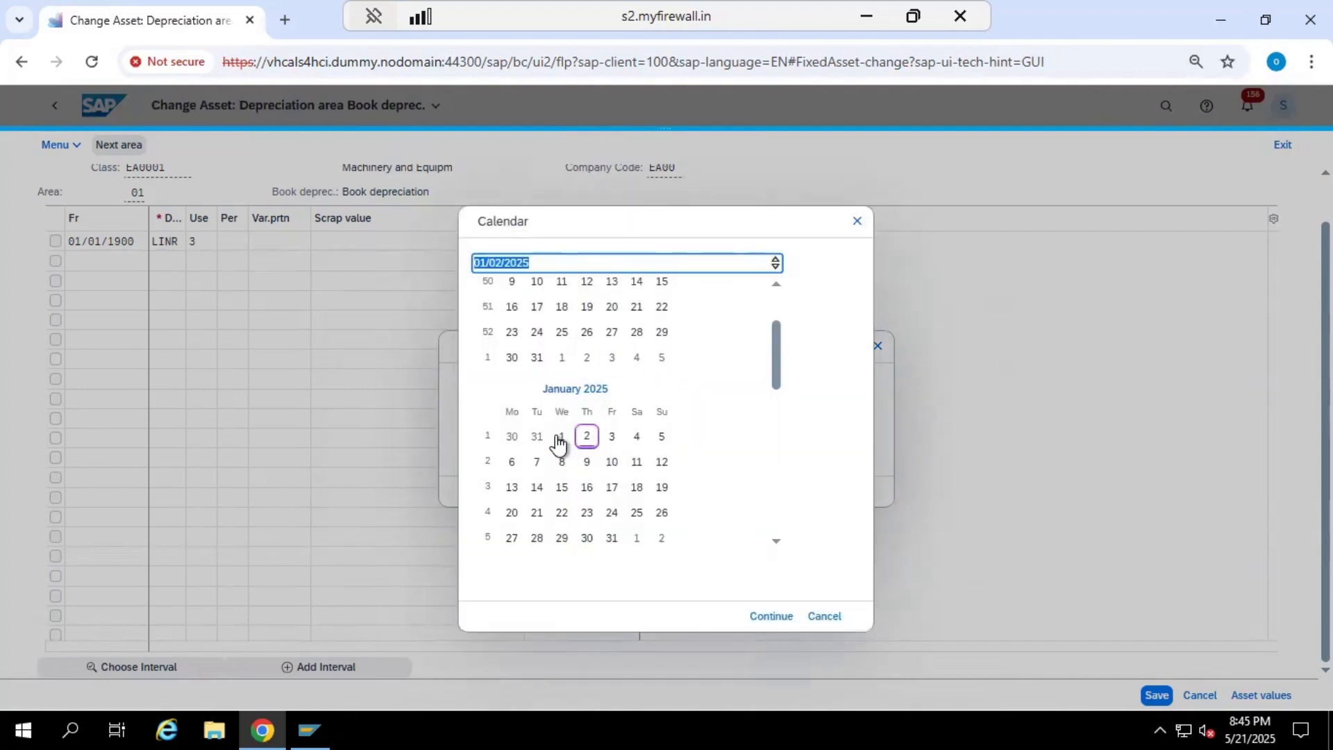
pyautogui.moveTo(775, 375); pyautogui.dragTo(769, 436)
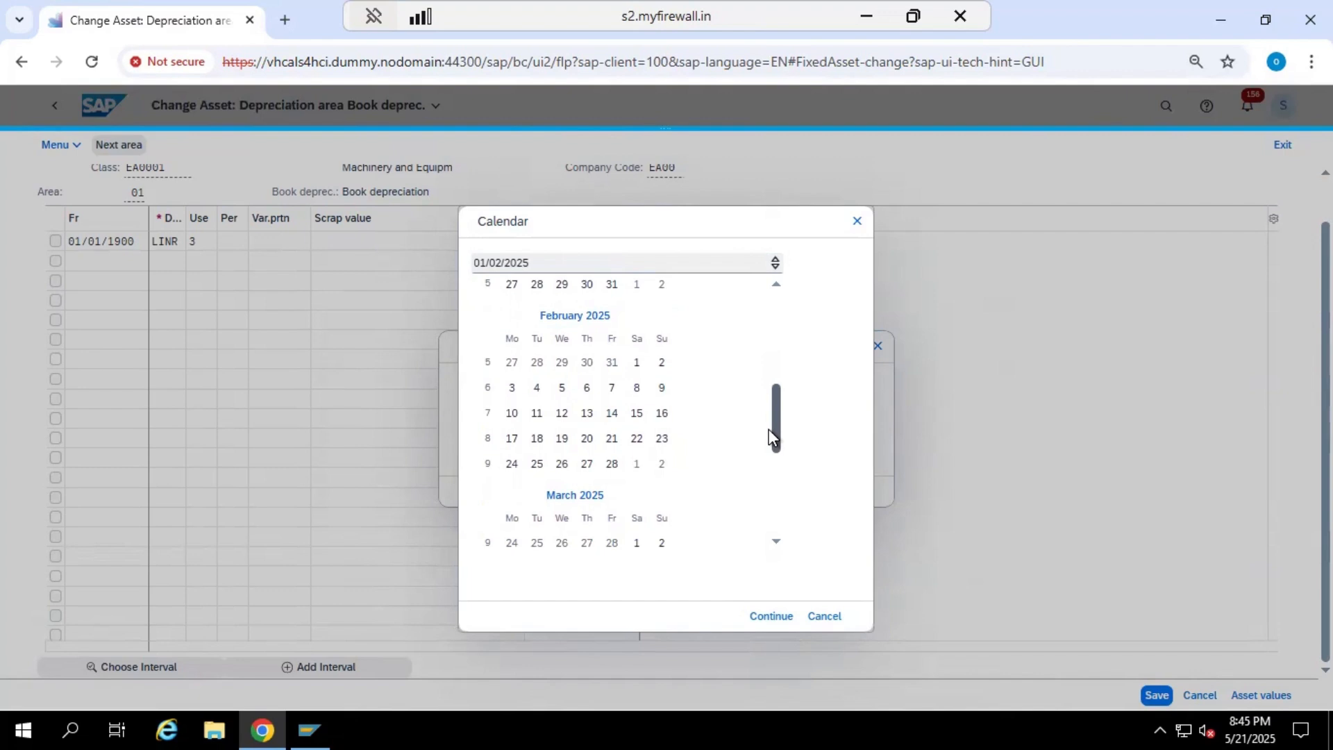
pyautogui.doubleClick(635, 362)
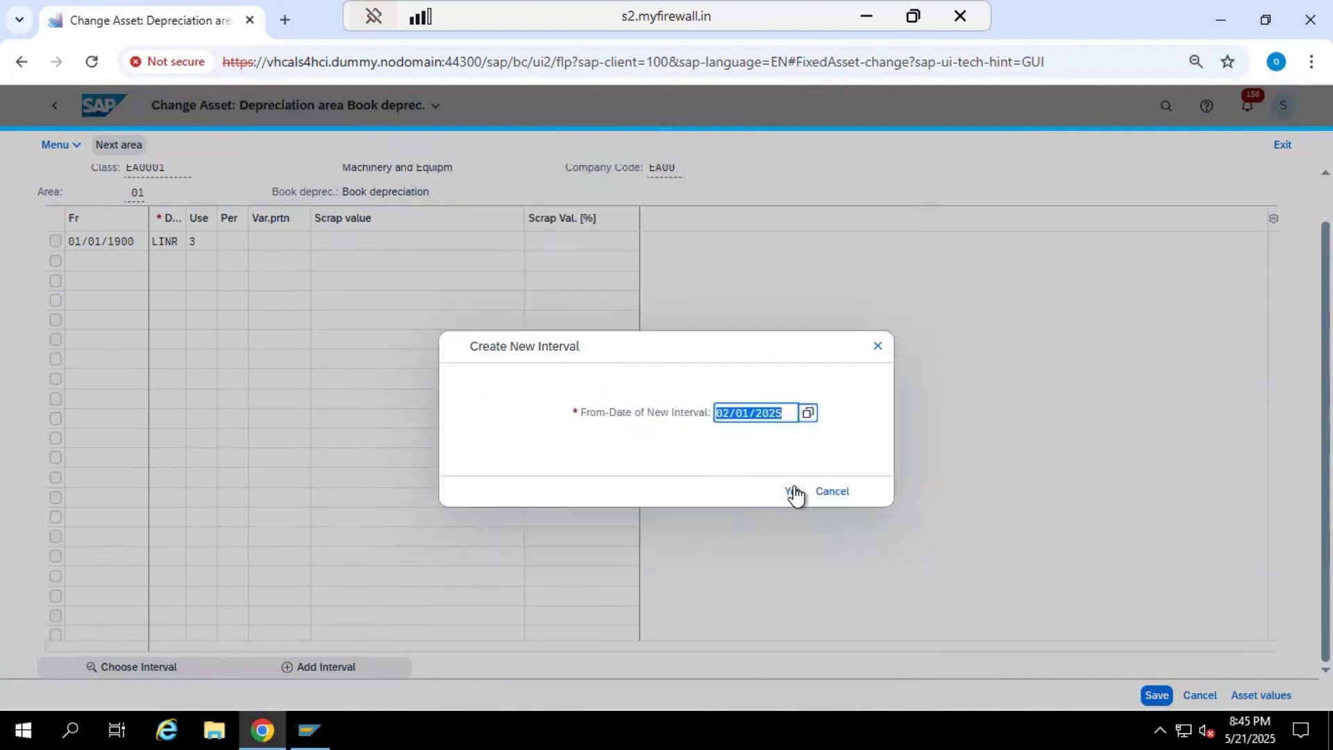
pyautogui.click(793, 493)
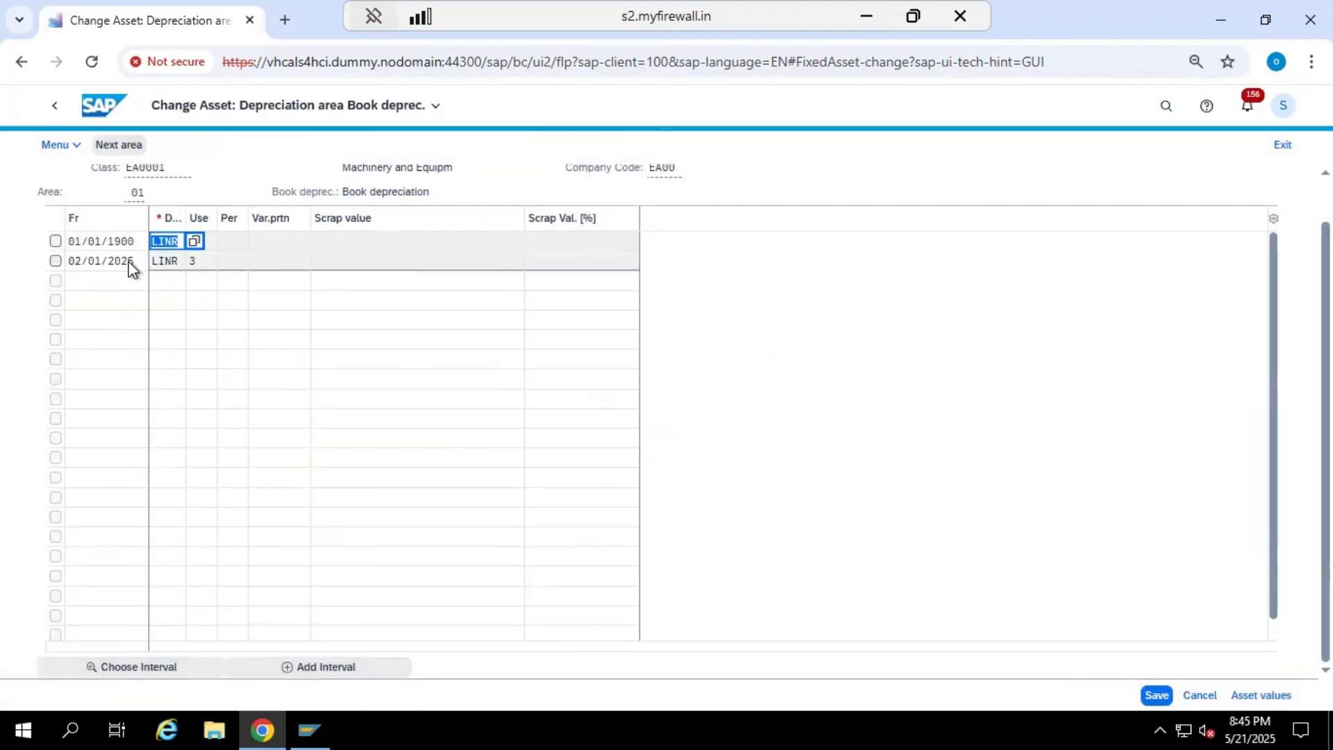
# - Set the depreciation key of the interval starting 02/01/2025 to 0000
pyautogui.click(173, 271)
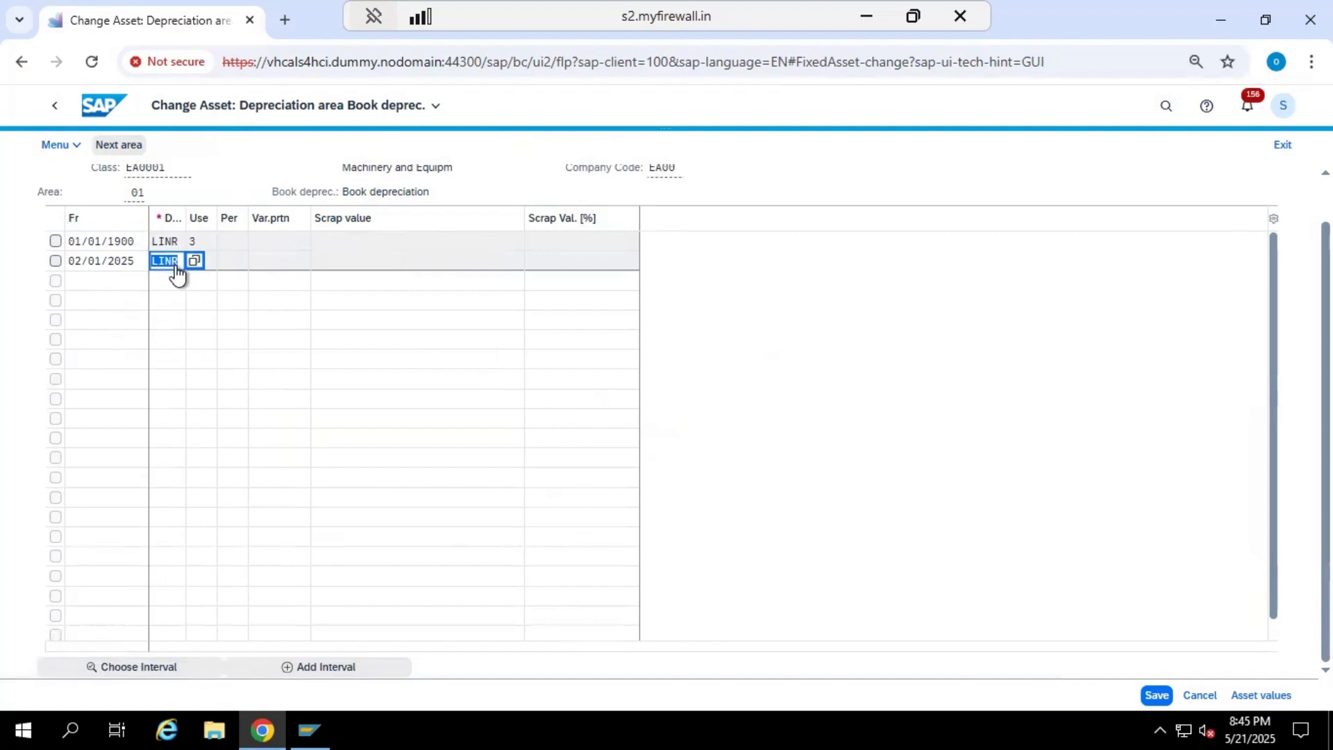
pyautogui.write('0000')
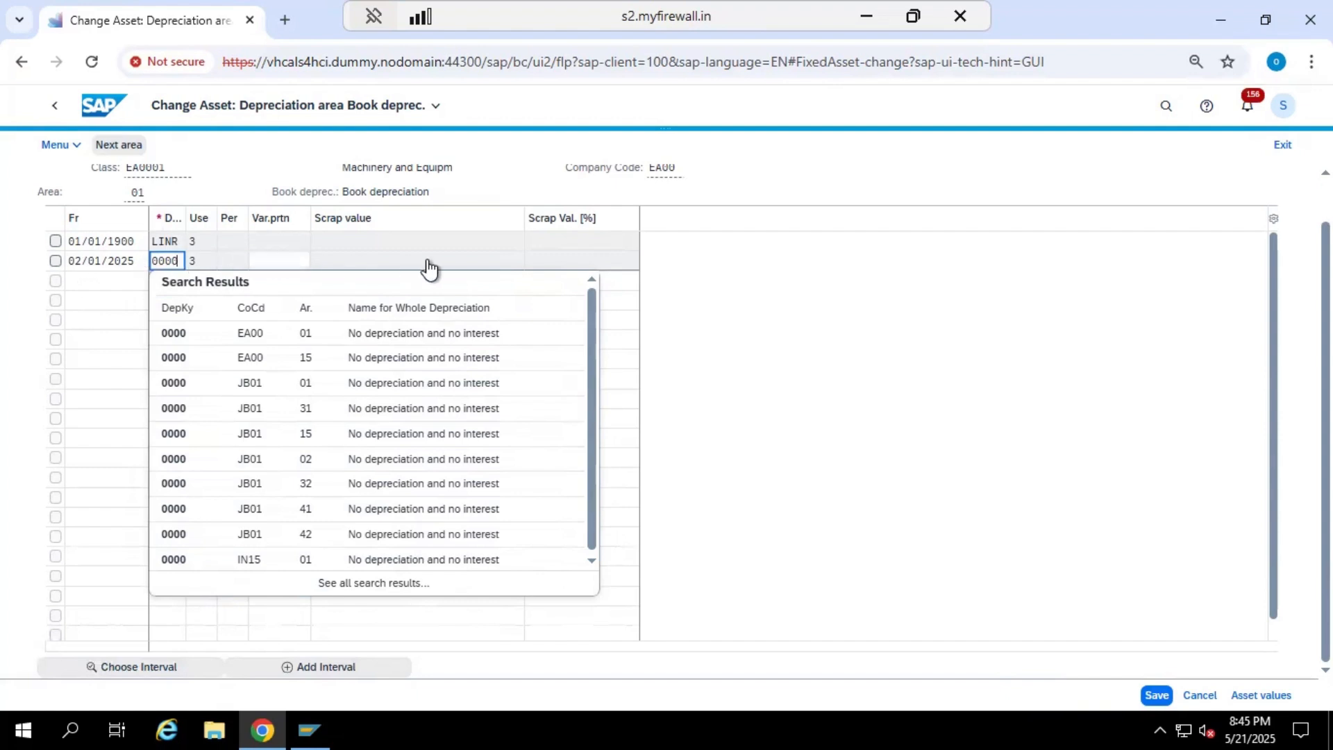
pyautogui.click(713, 334)
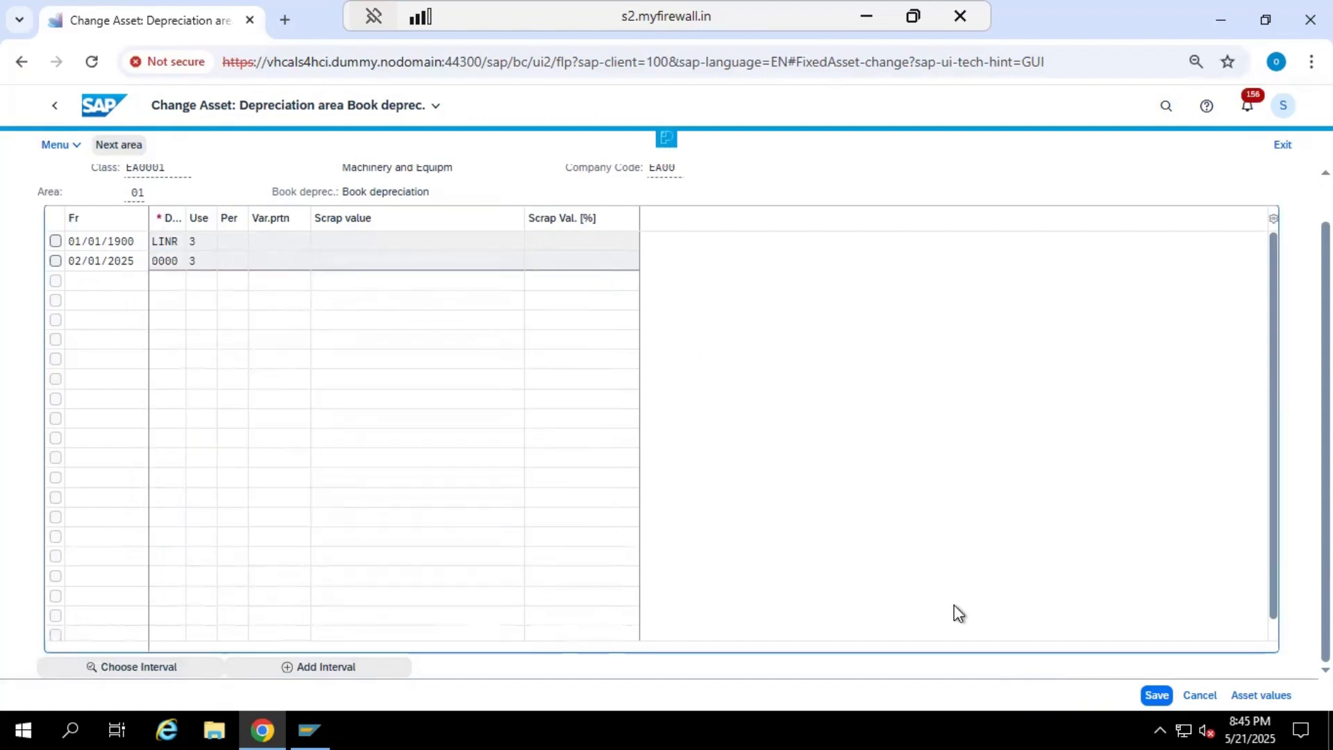
# - Save the changed depreciation intervals of asset 100000 and leave the asset change app for the home page
pyautogui.click(1155, 695)
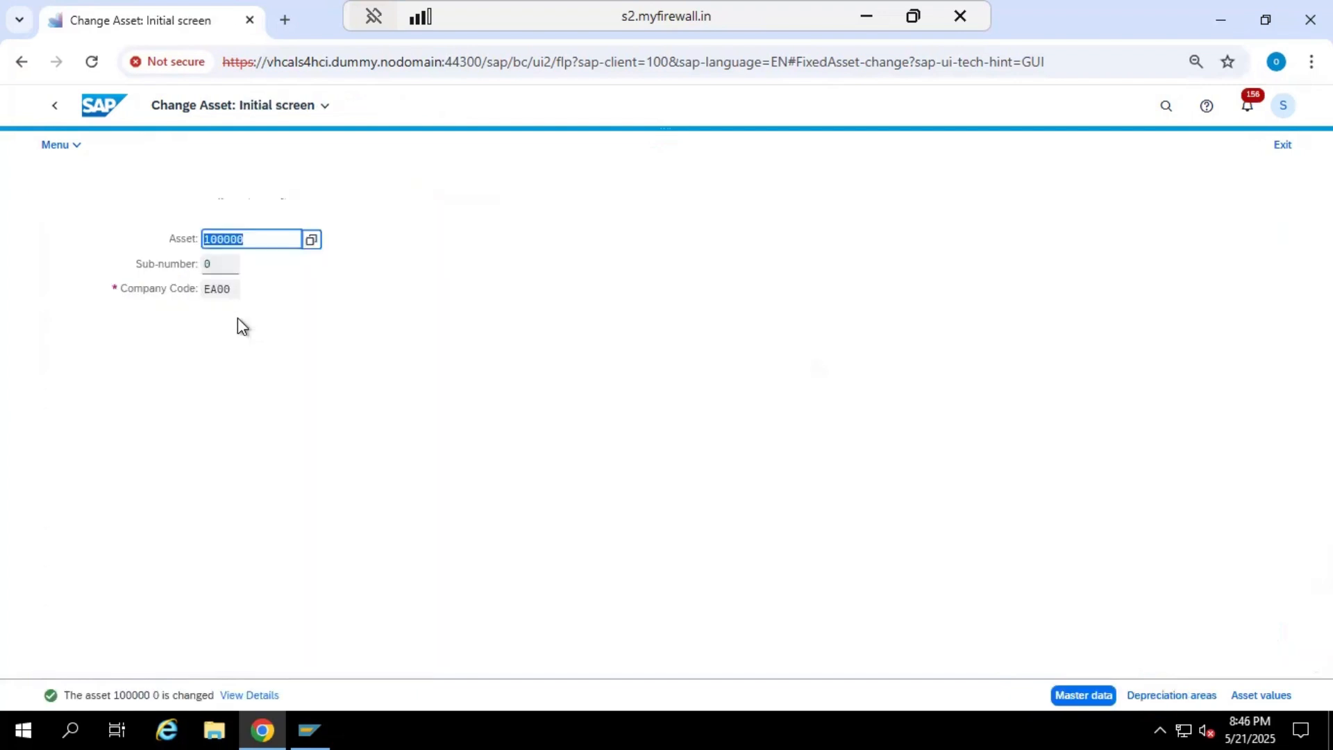
pyautogui.click(55, 111)
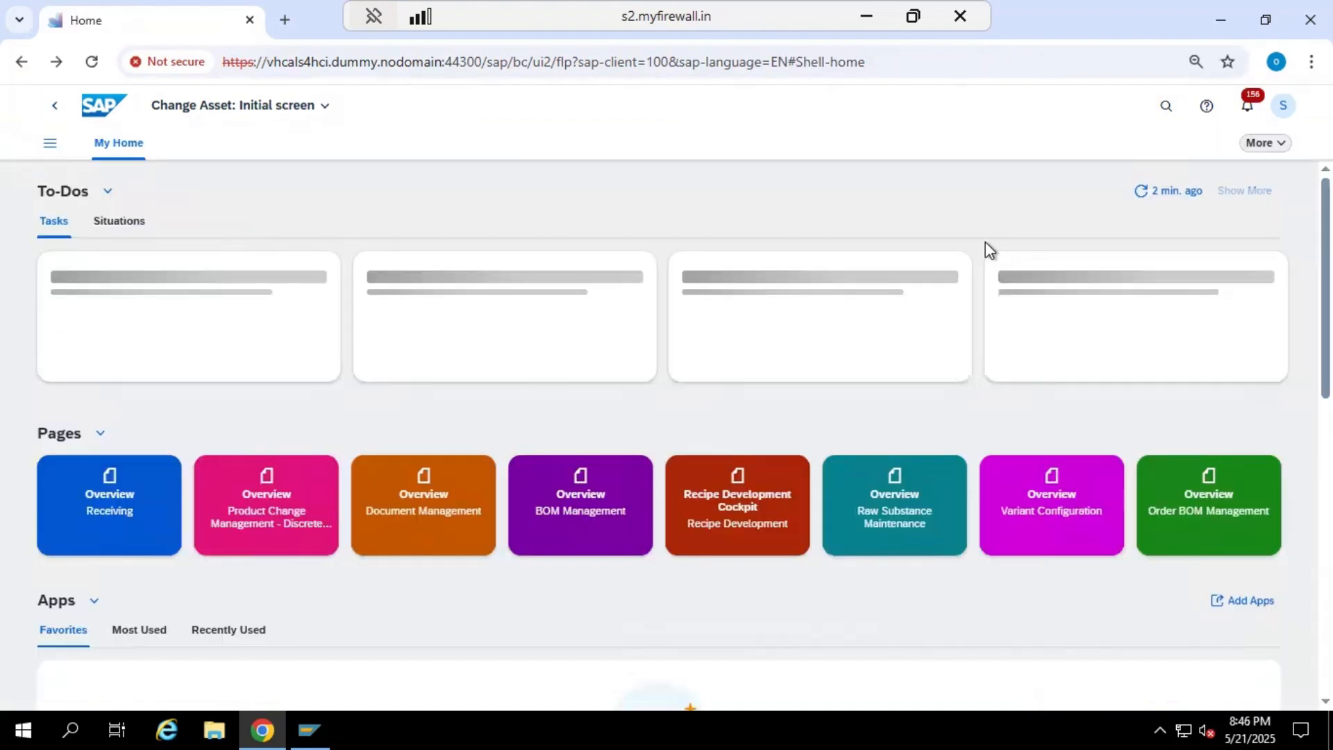
# - Try to find the depreciation run app by searching the apps for afab and for scedule asset
pyautogui.click(1165, 106)
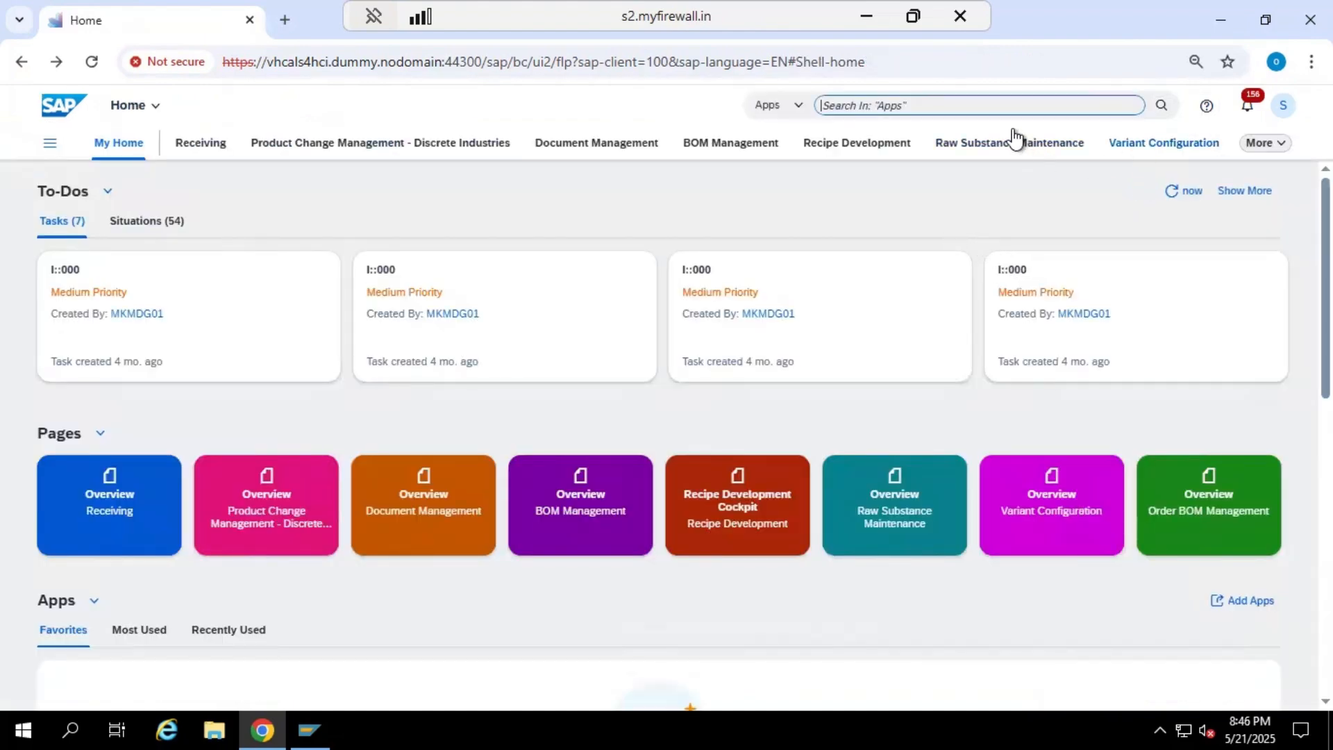
pyautogui.write('afab')
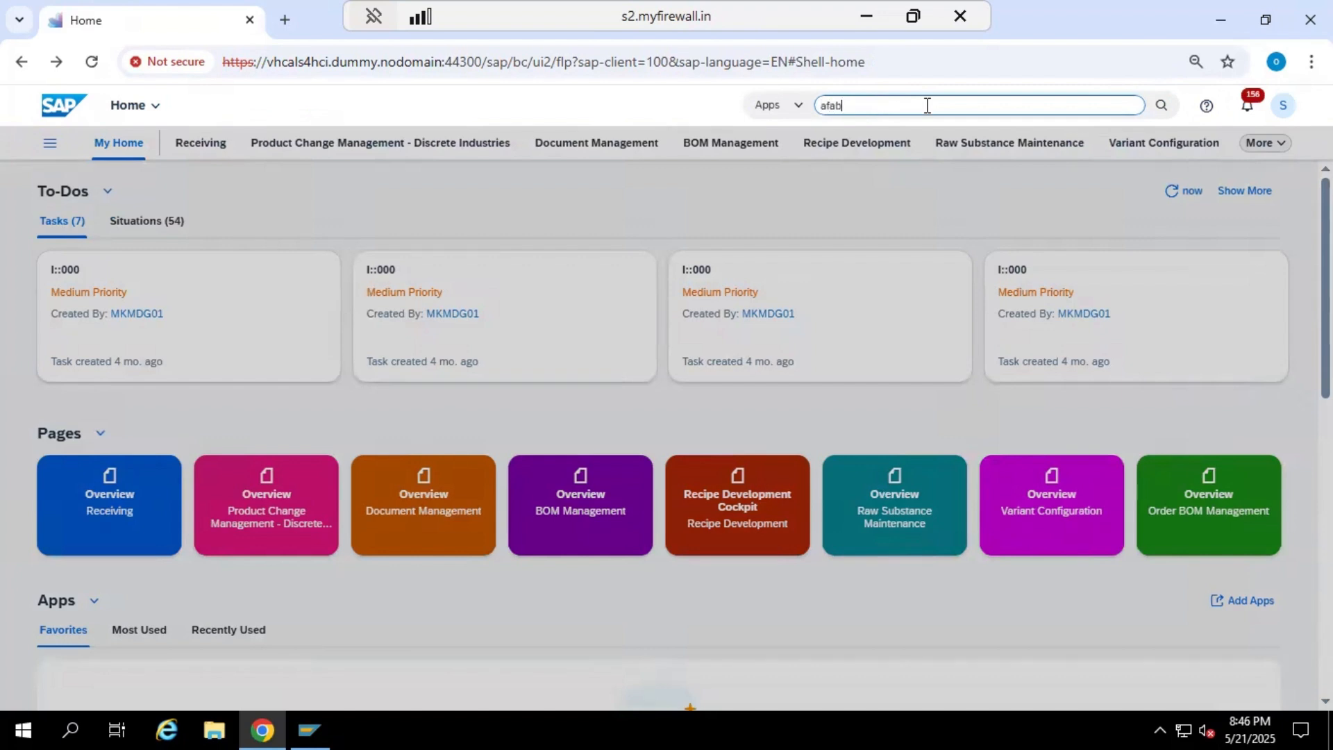
pyautogui.press('Return')
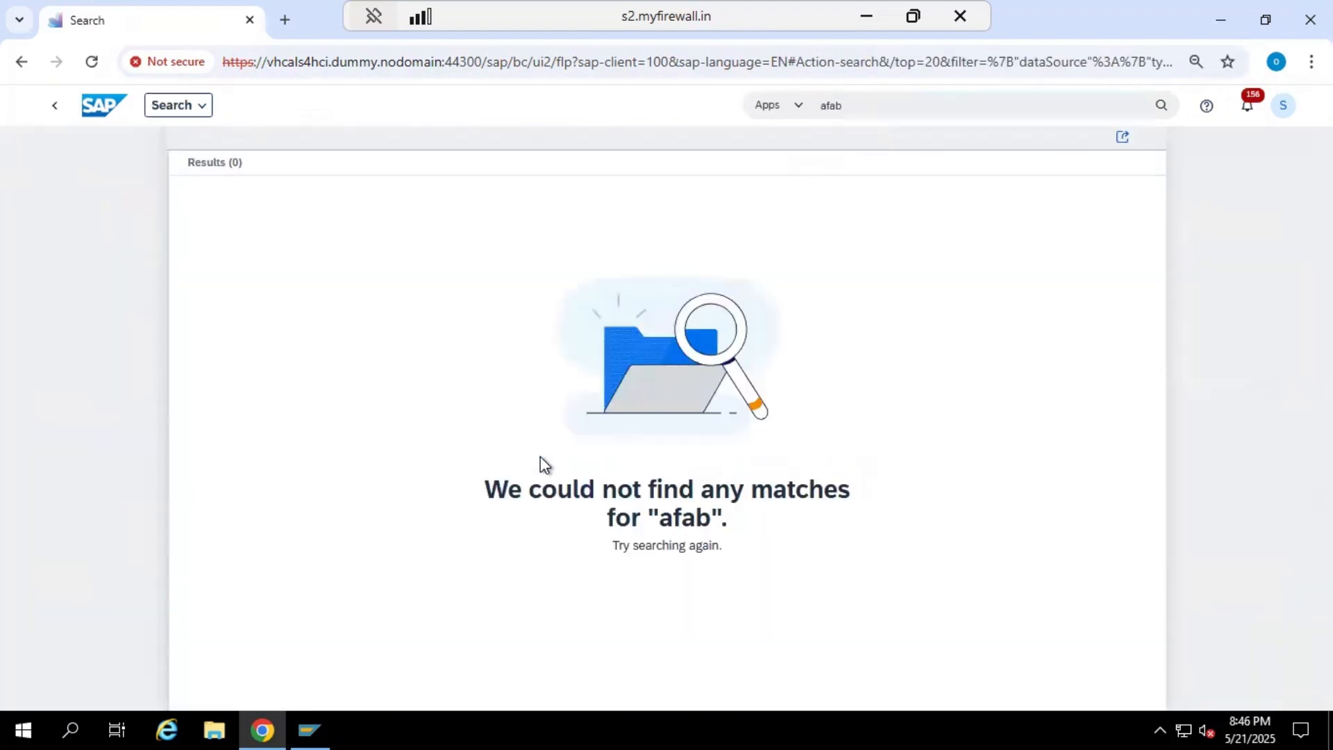
pyautogui.click(867, 108)
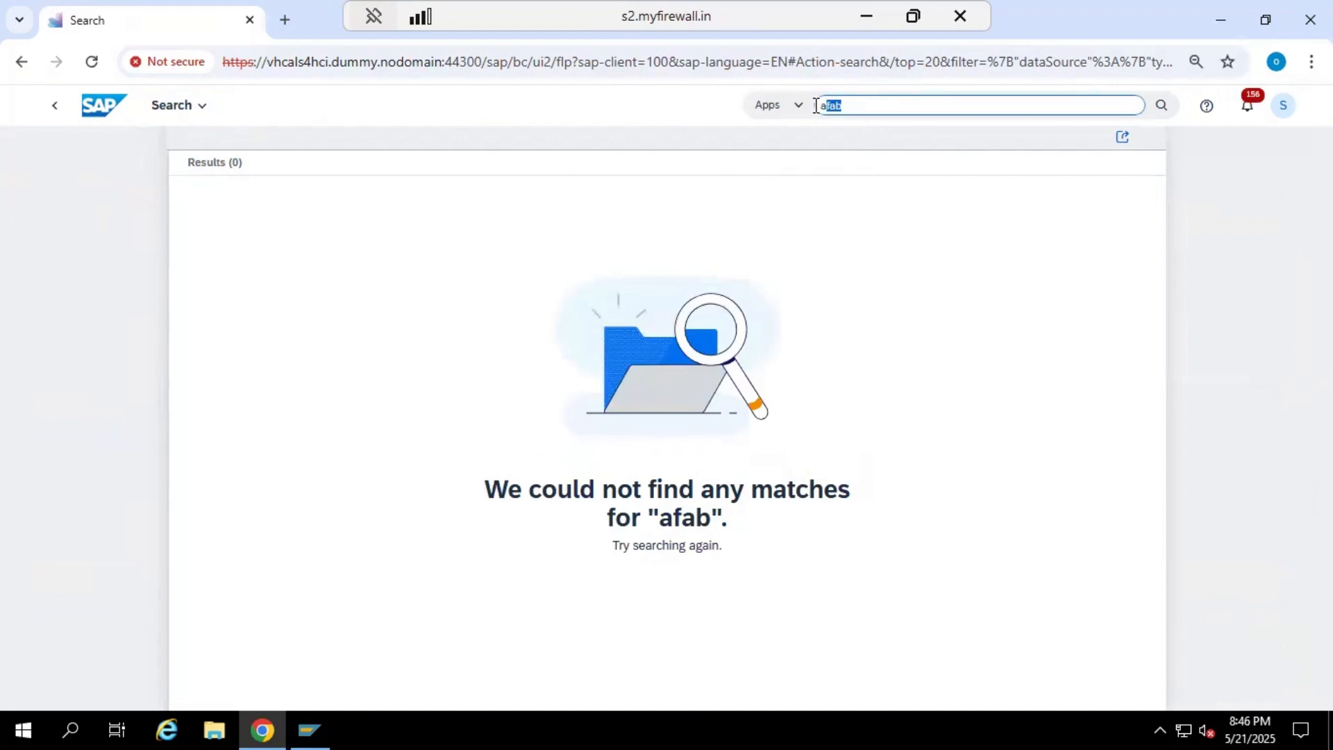
pyautogui.press('Delete')
pyautogui.press('Delete')
pyautogui.press('Delete')
pyautogui.press('Delete')
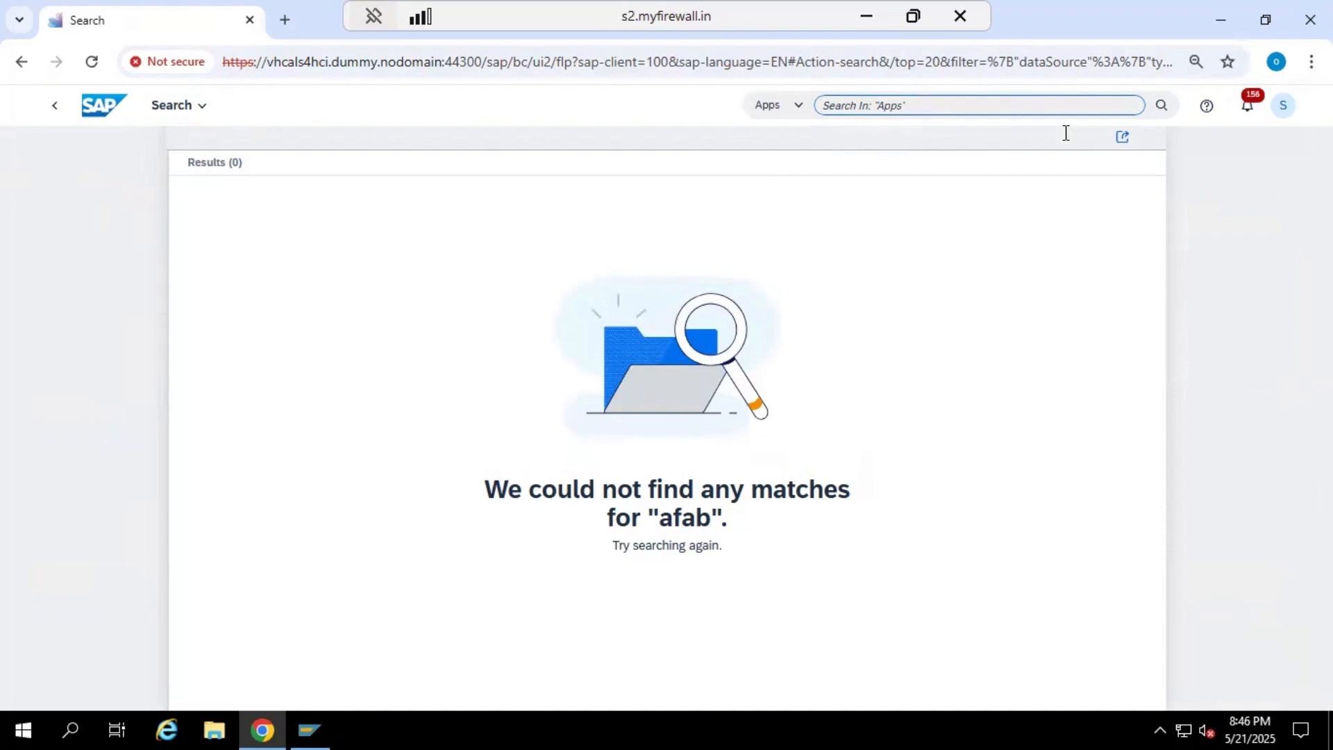
pyautogui.write('scedu')
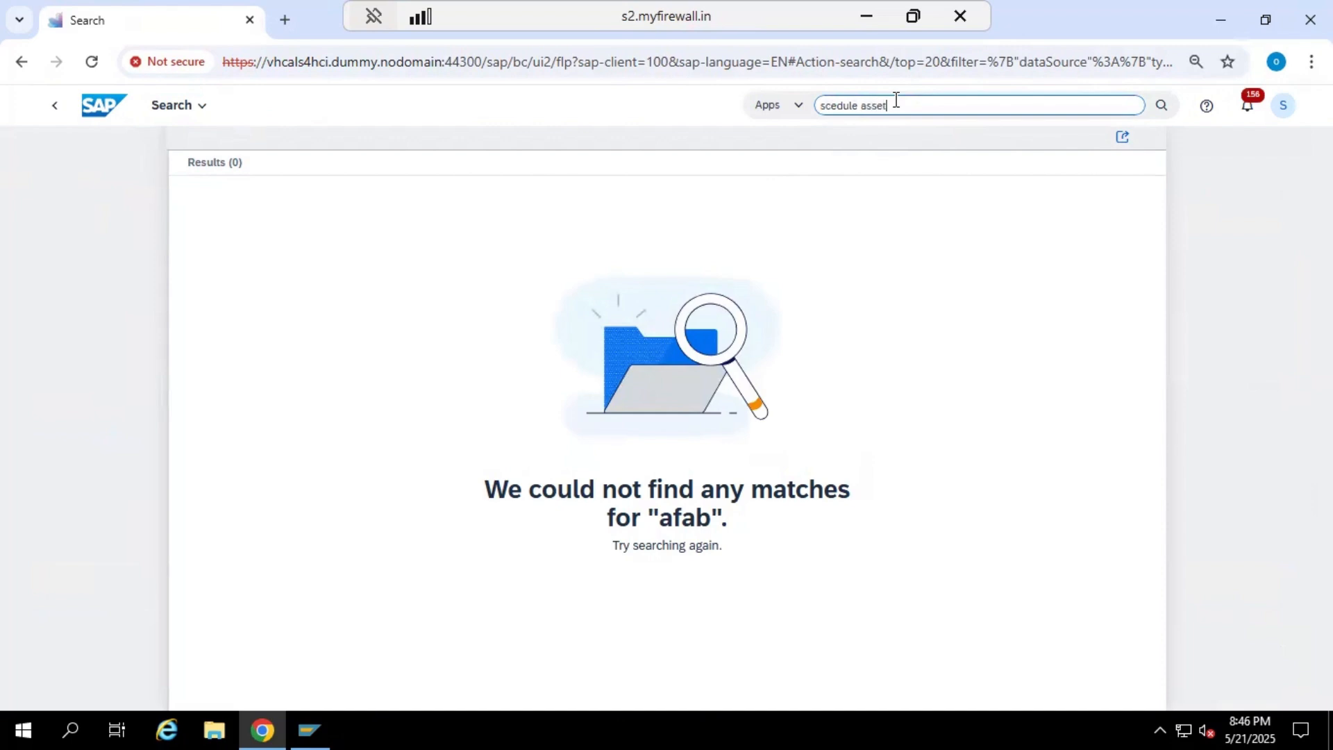
pyautogui.write('le asset')
pyautogui.press('Return')
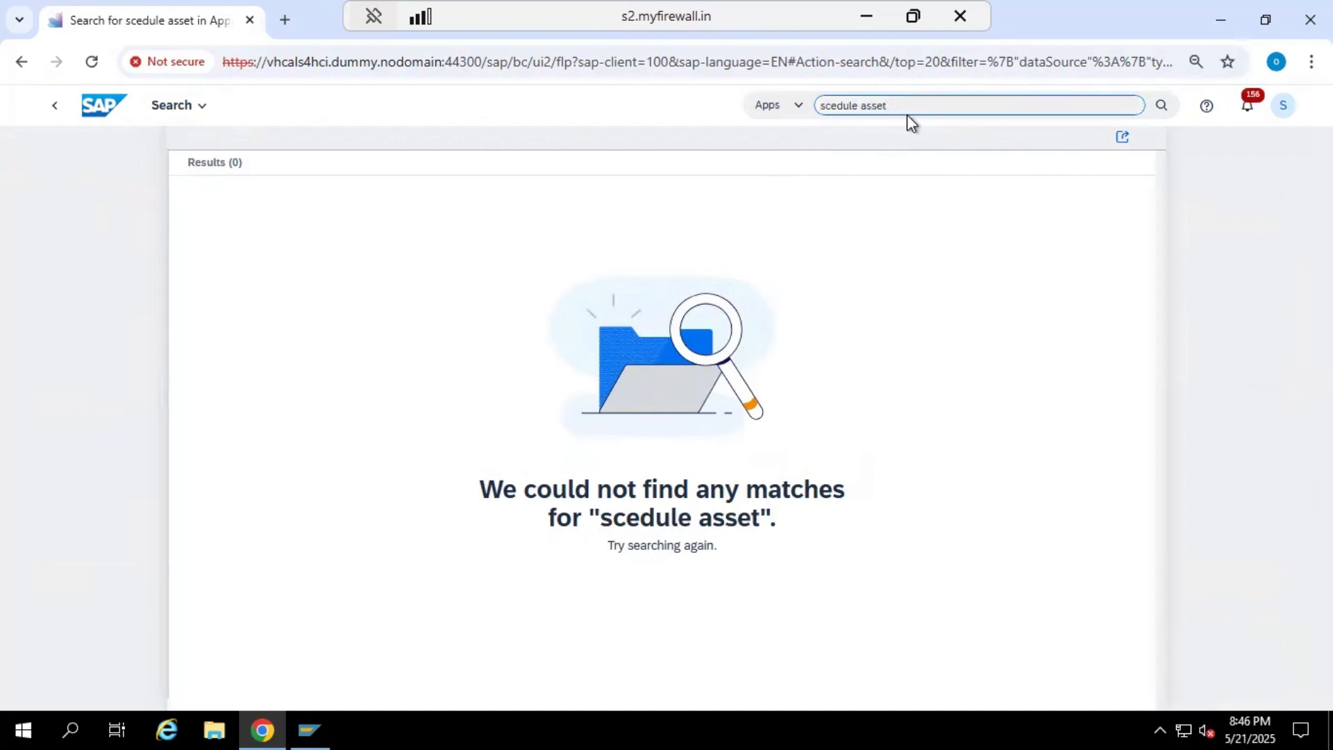
# - Search the apps for asset sc and open Schedule Asset Accounting Jobs
pyautogui.moveTo(909, 111); pyautogui.dragTo(812, 114)
pyautogui.write('ass')
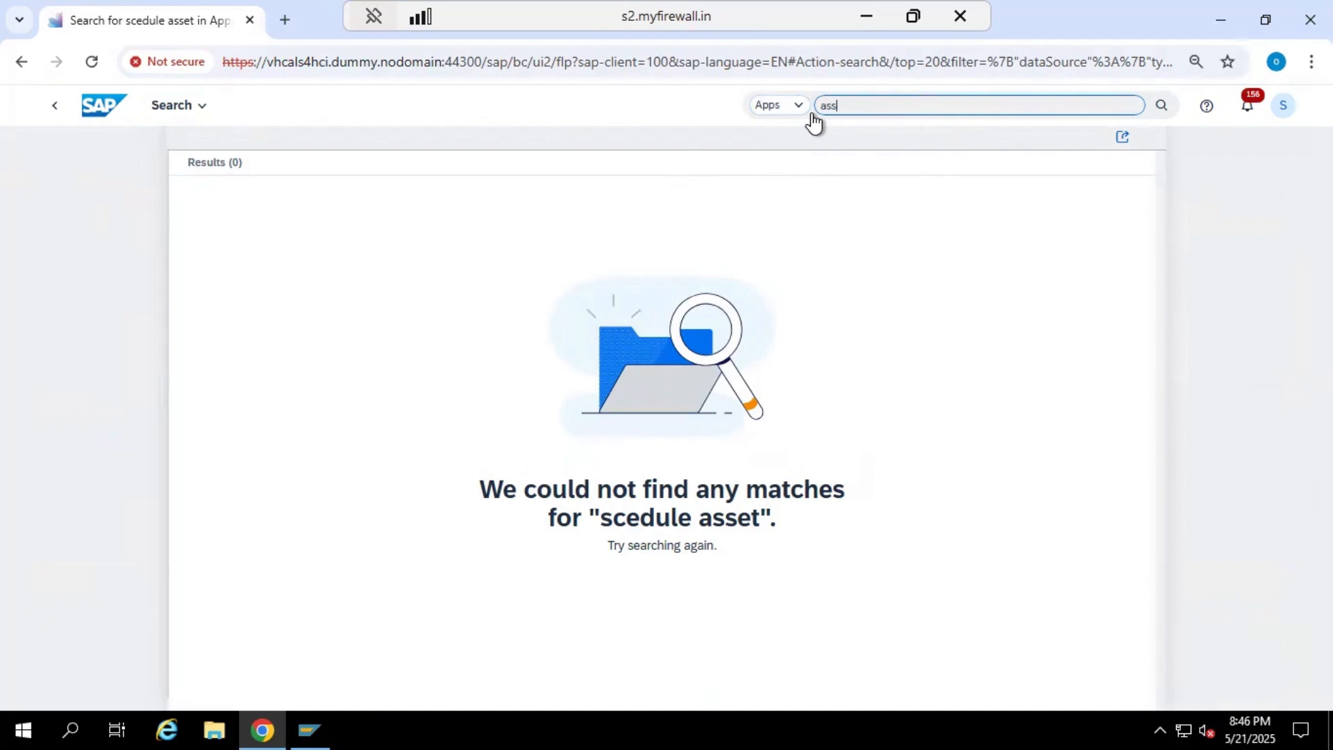
pyautogui.write('et sc')
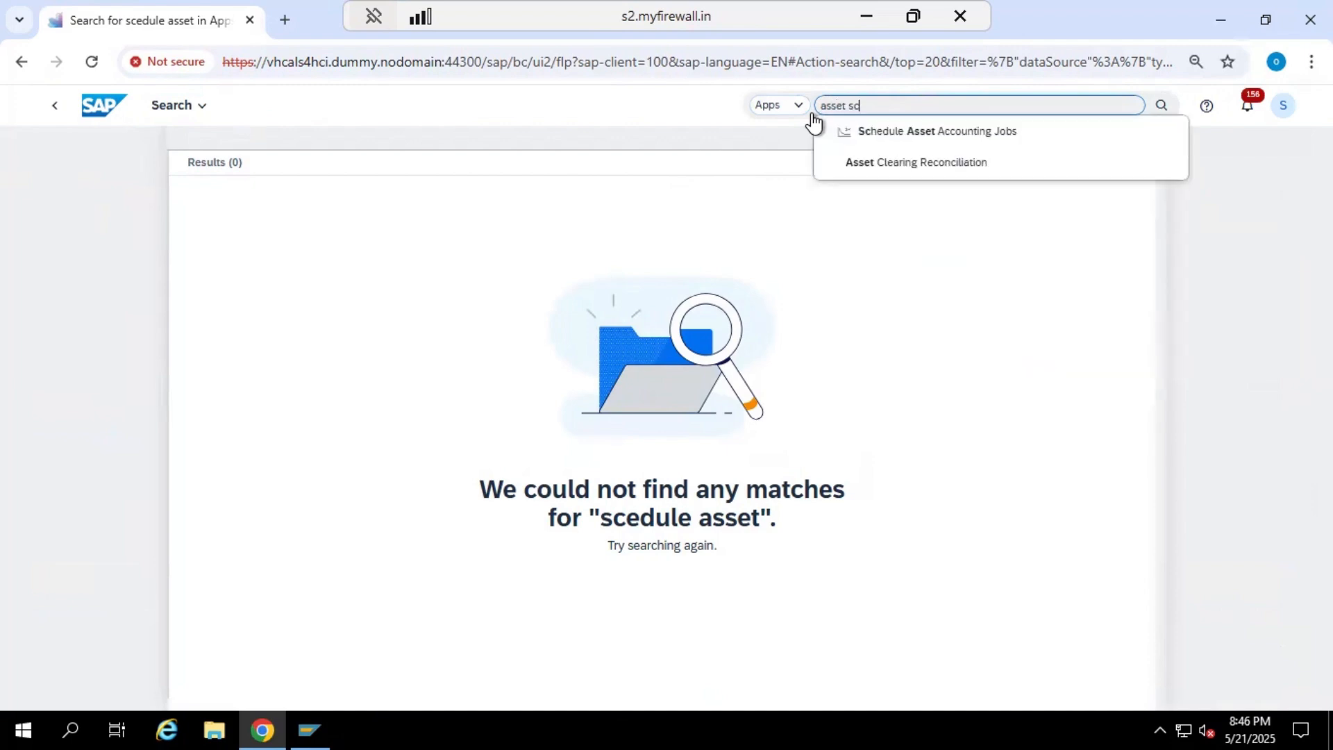
pyautogui.click(919, 138)
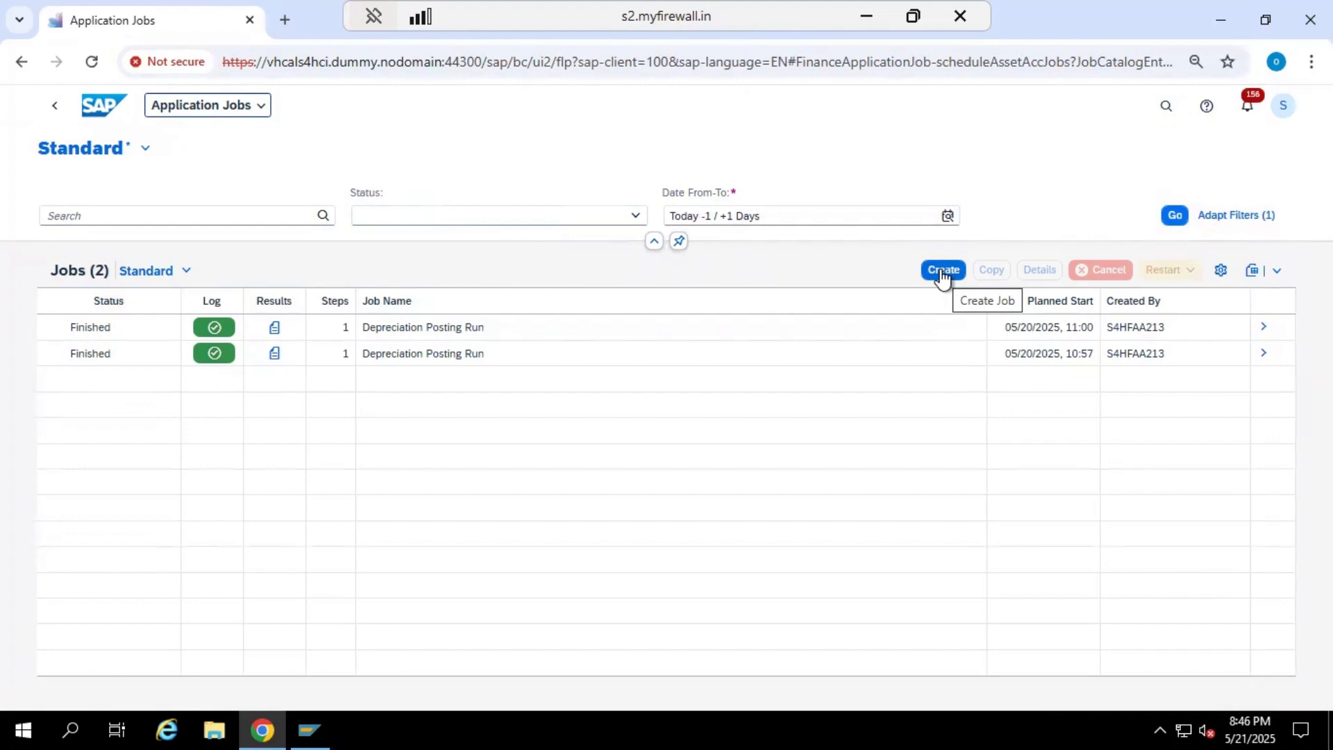
# - Create a new Depreciation Posting Run job as an immediate single run and proceed to its parameters
pyautogui.click(943, 273)
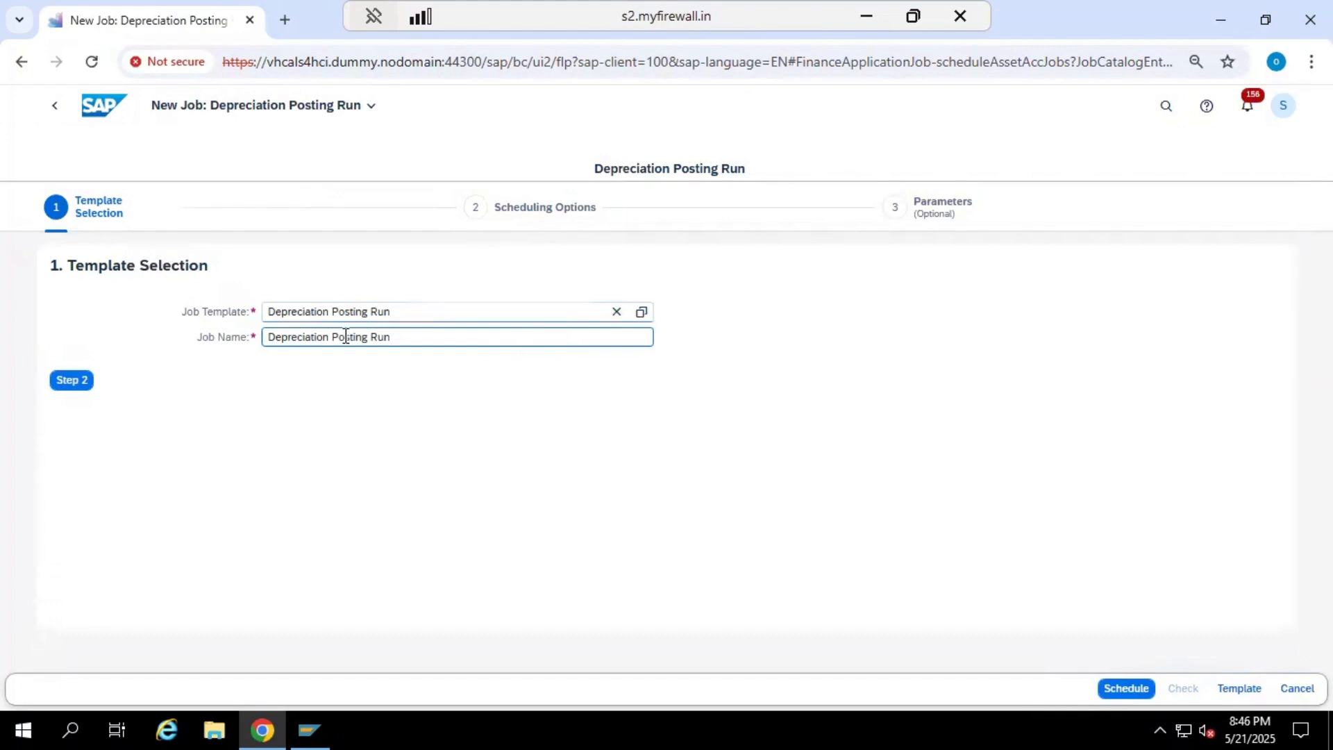
pyautogui.click(72, 384)
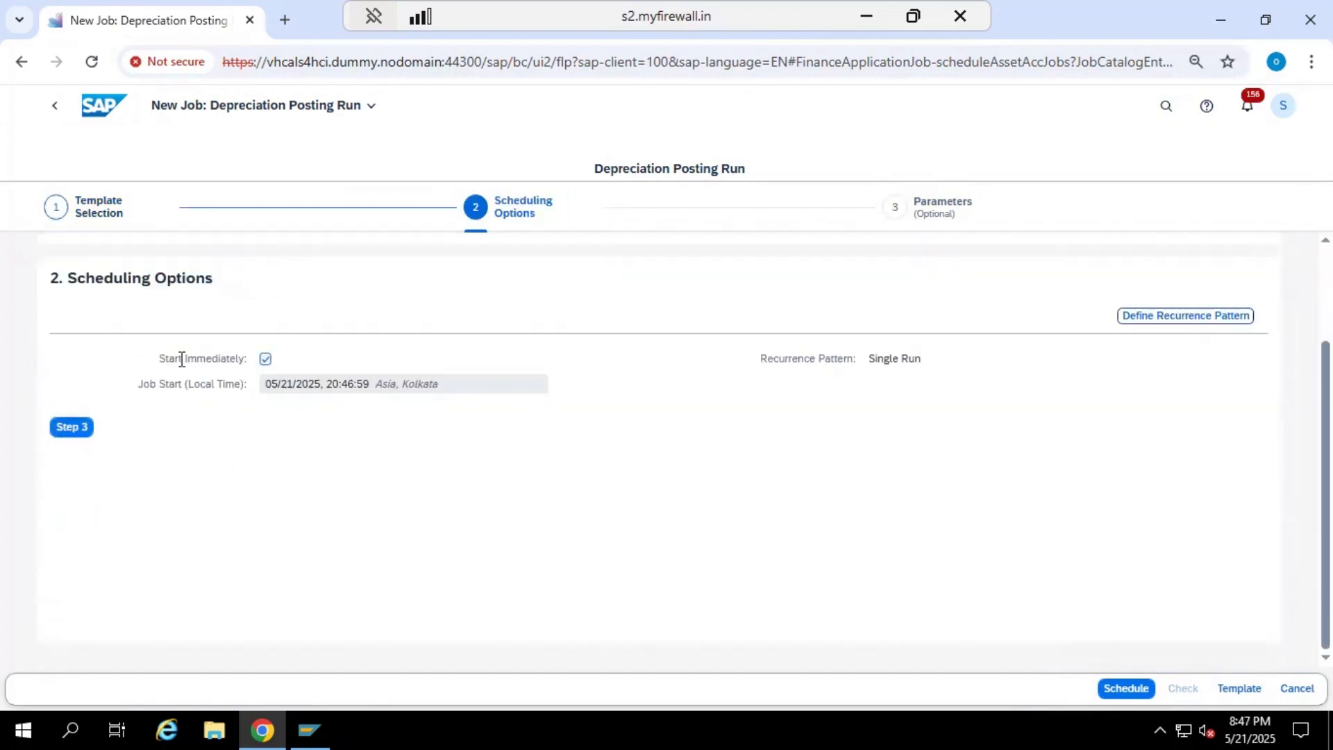
pyautogui.click(70, 430)
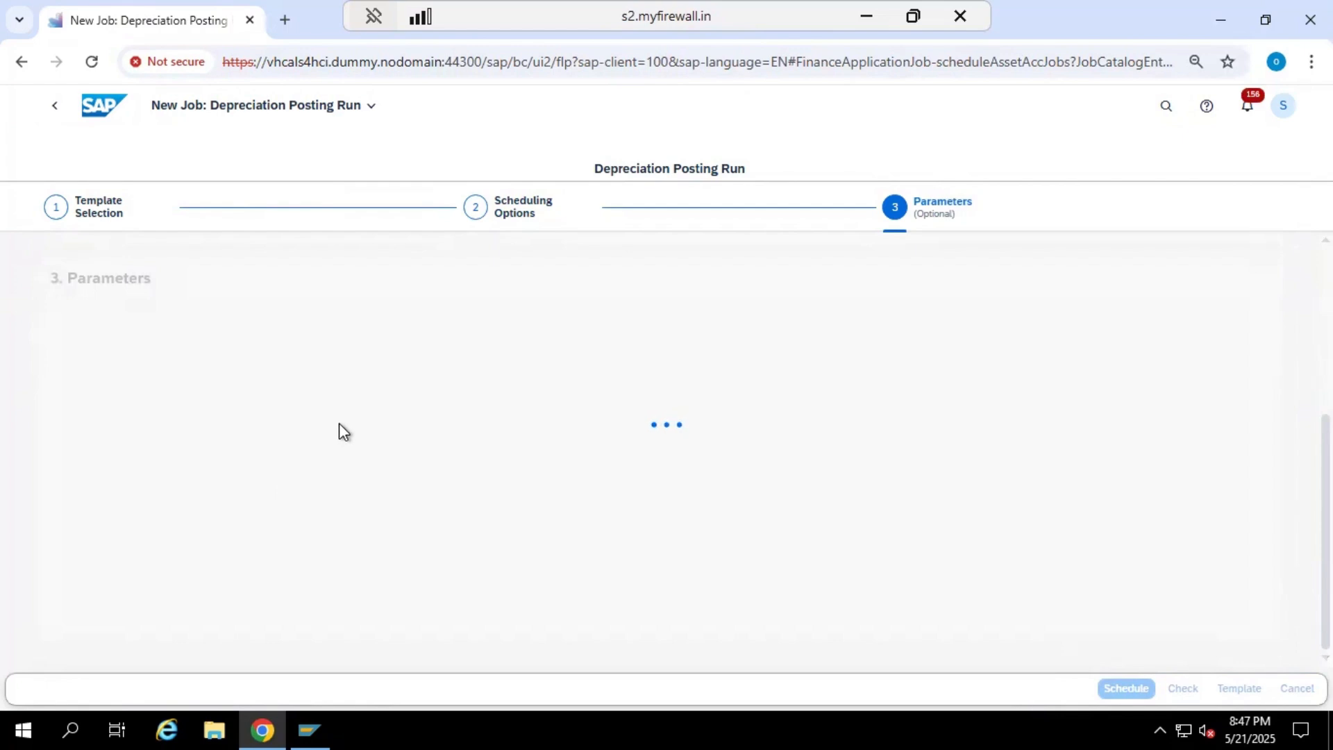
# - Set the posting parameters to company code EA00, fiscal year 2025, posting period 02 and accounting principle IAS
pyautogui.click(300, 394)
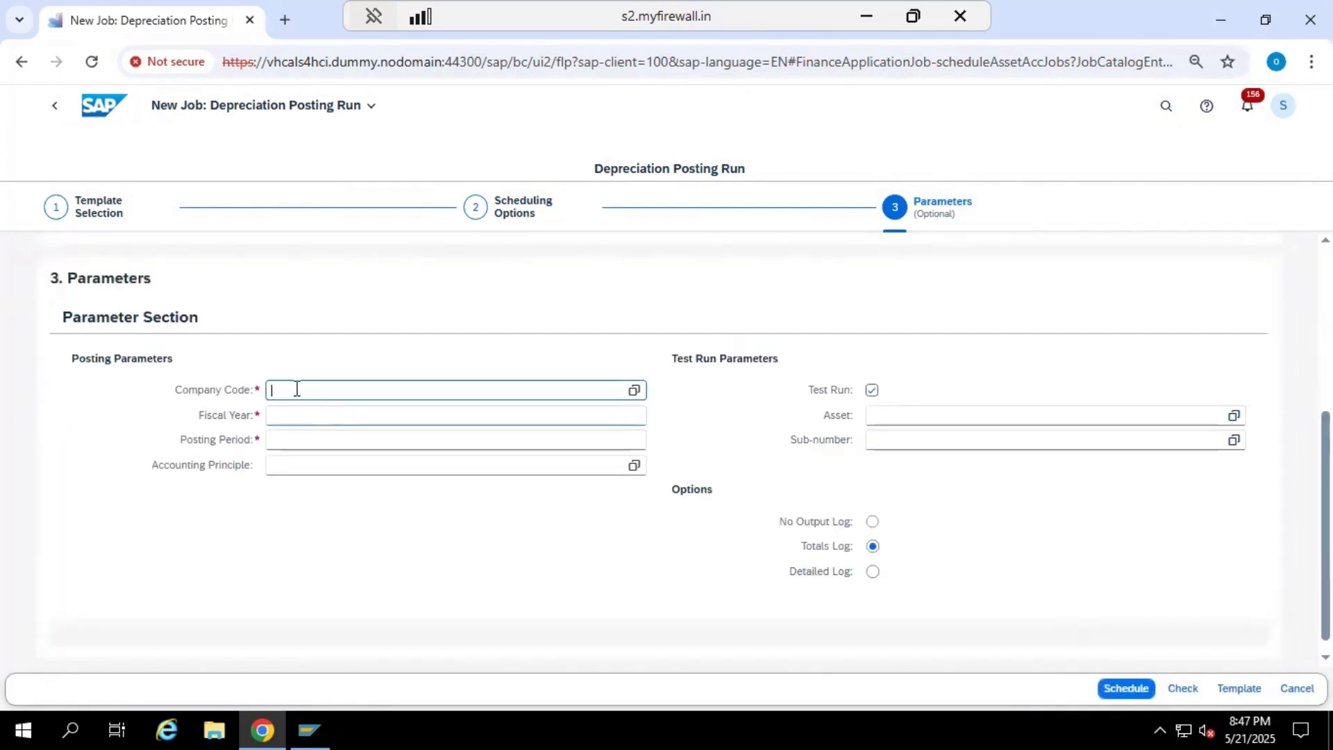
pyautogui.write('e')
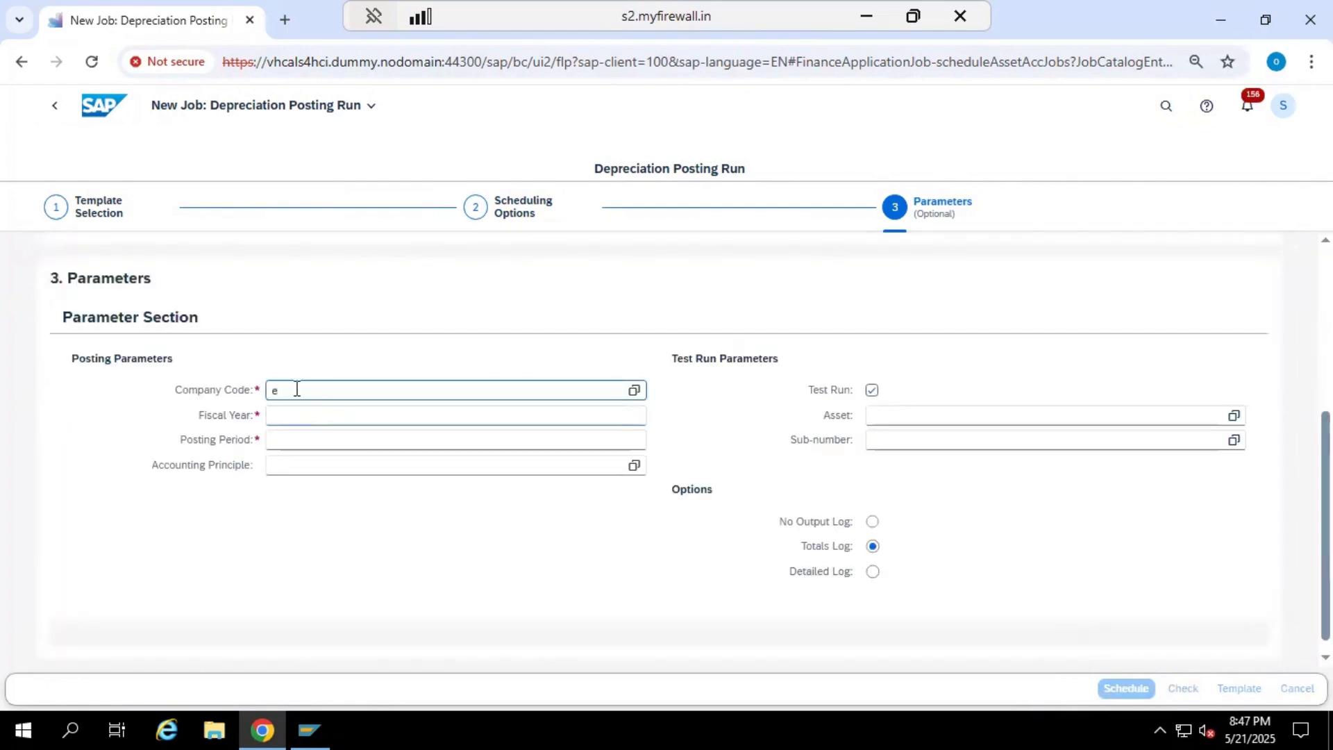
pyautogui.press('BackSpace')
pyautogui.write('EA00')
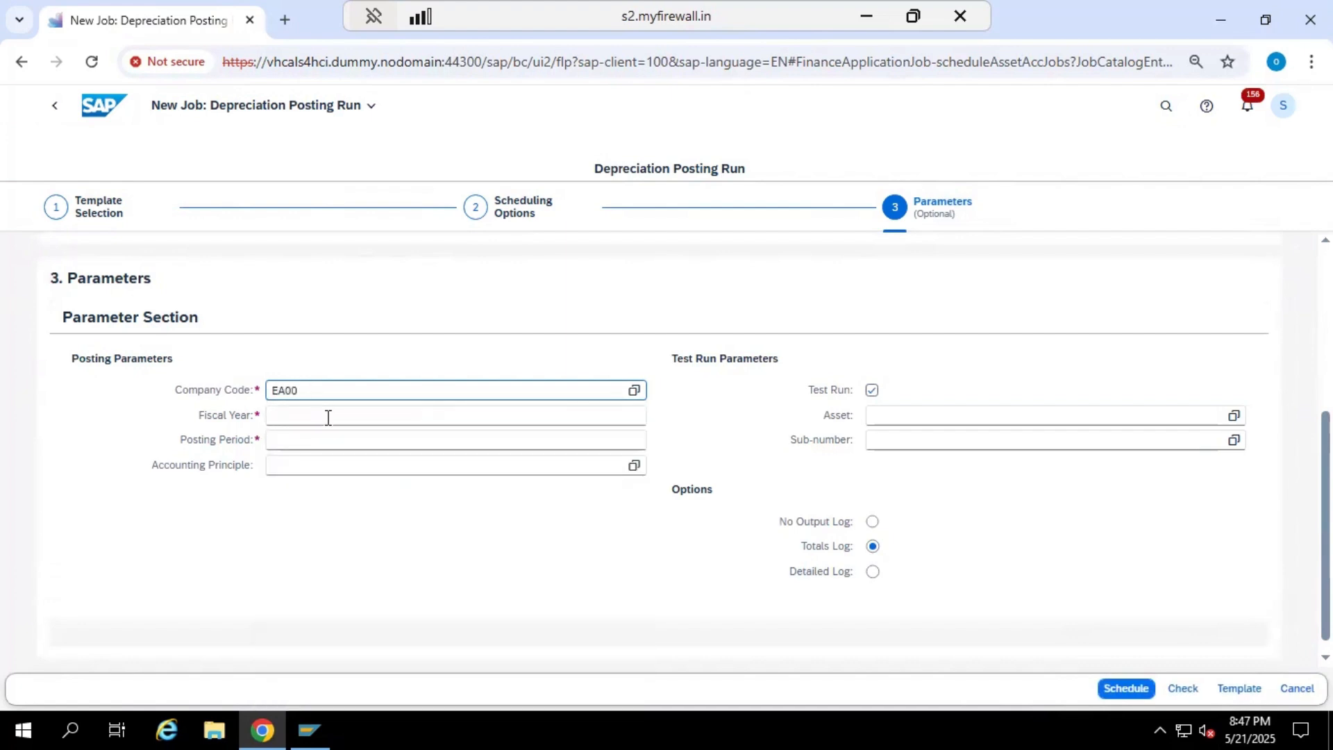
pyautogui.click(294, 420)
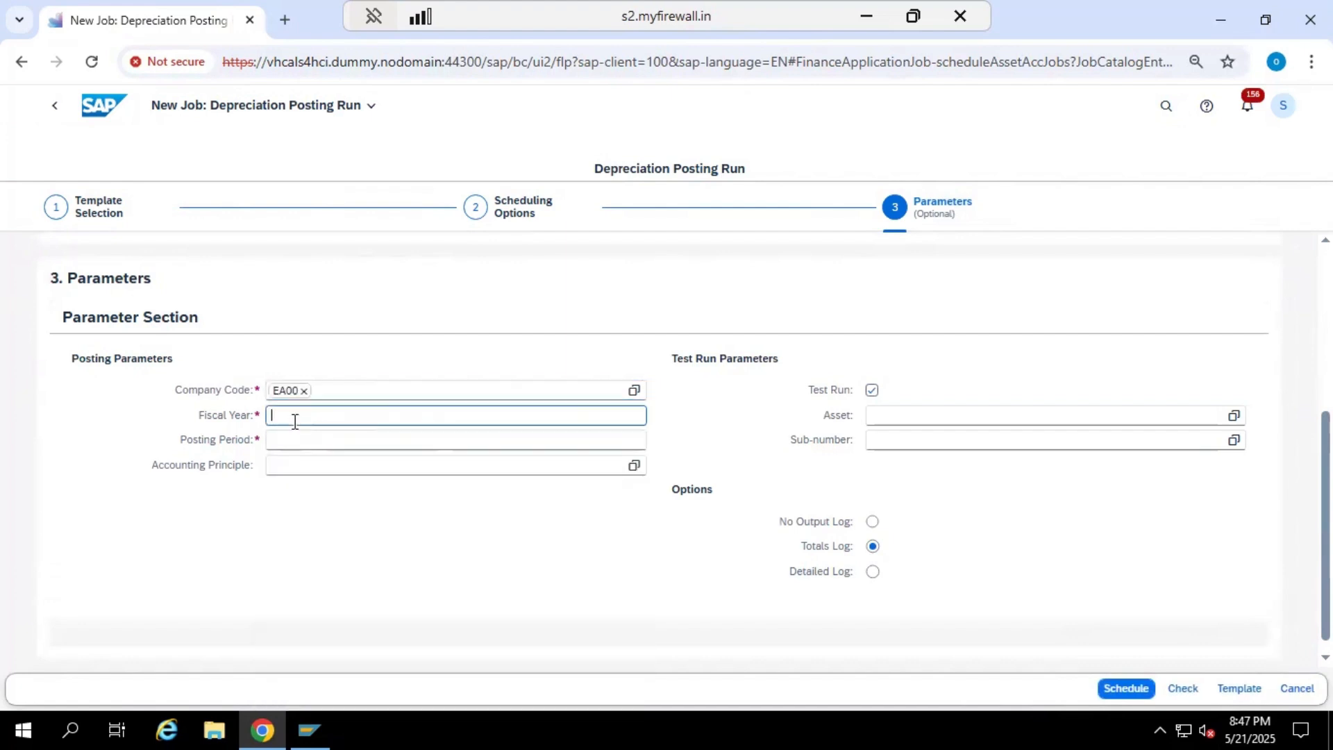
pyautogui.write('2025')
pyautogui.click(306, 441)
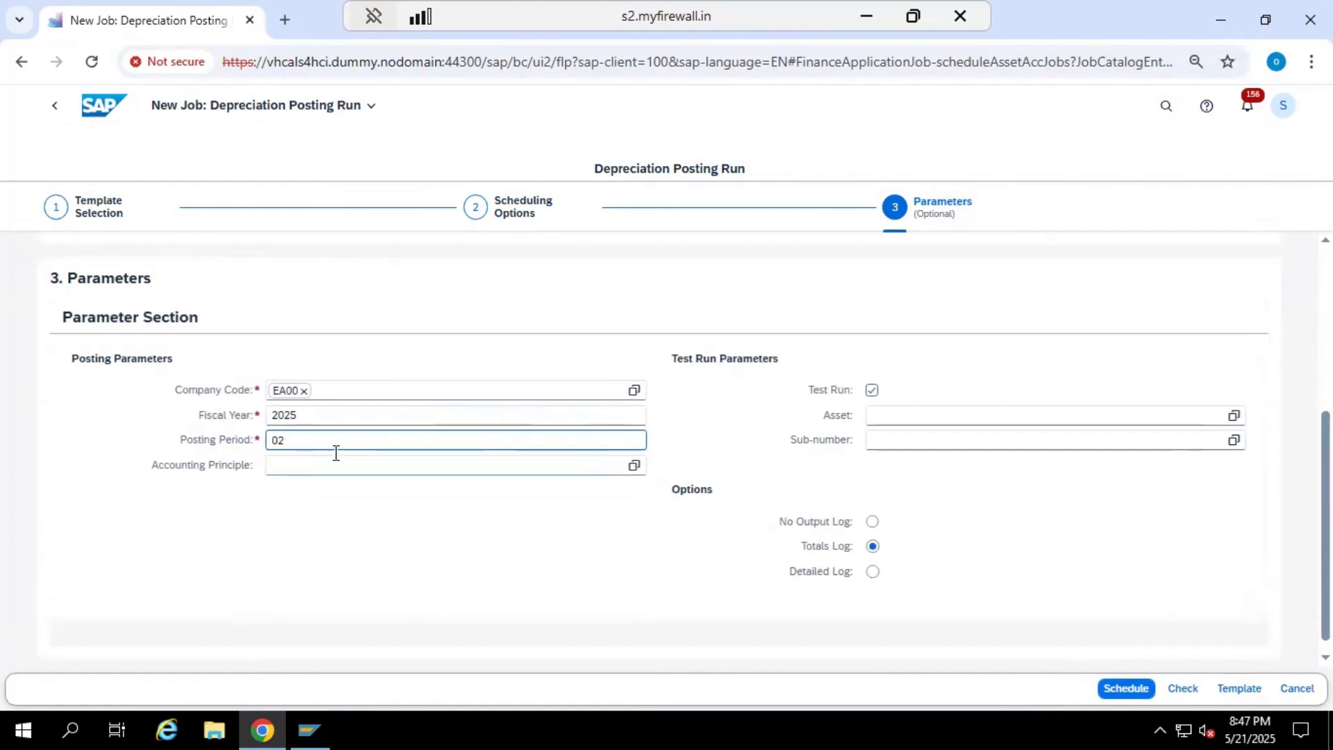
pyautogui.click(312, 467)
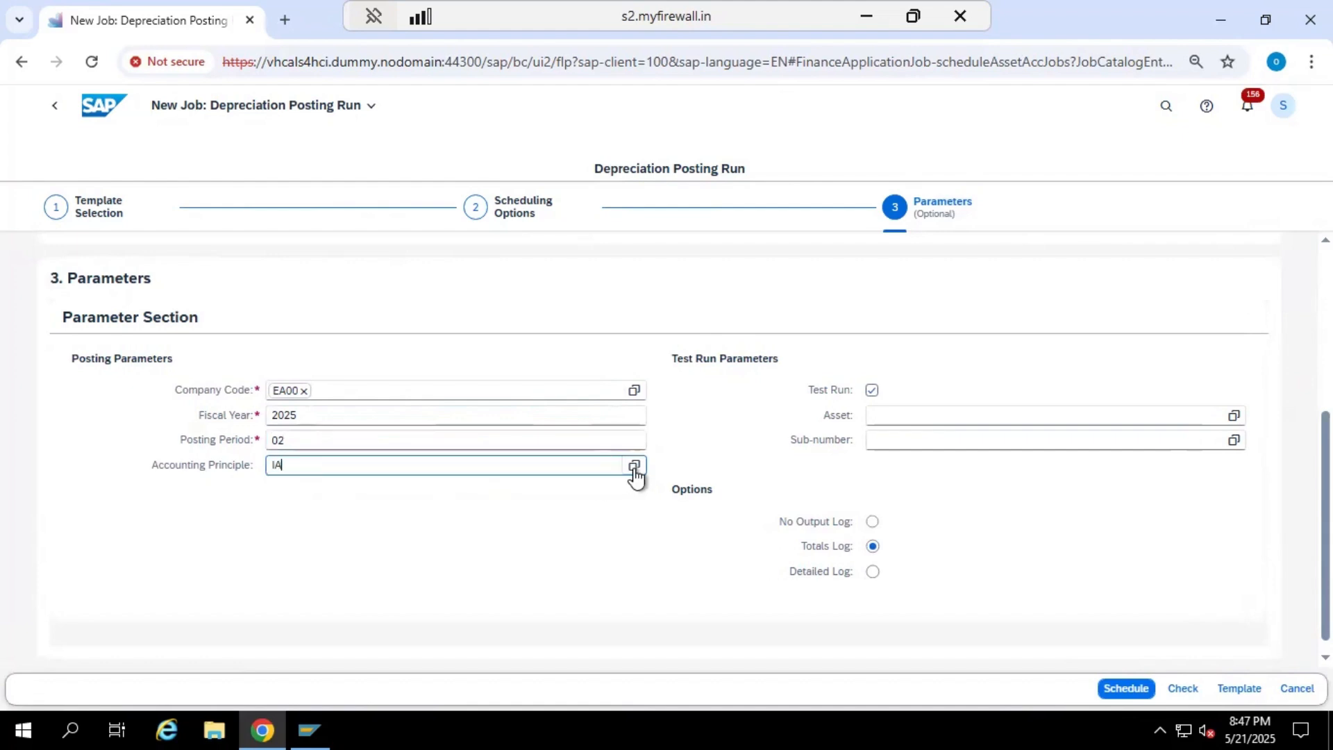
pyautogui.press('Return')
pyautogui.click(610, 548)
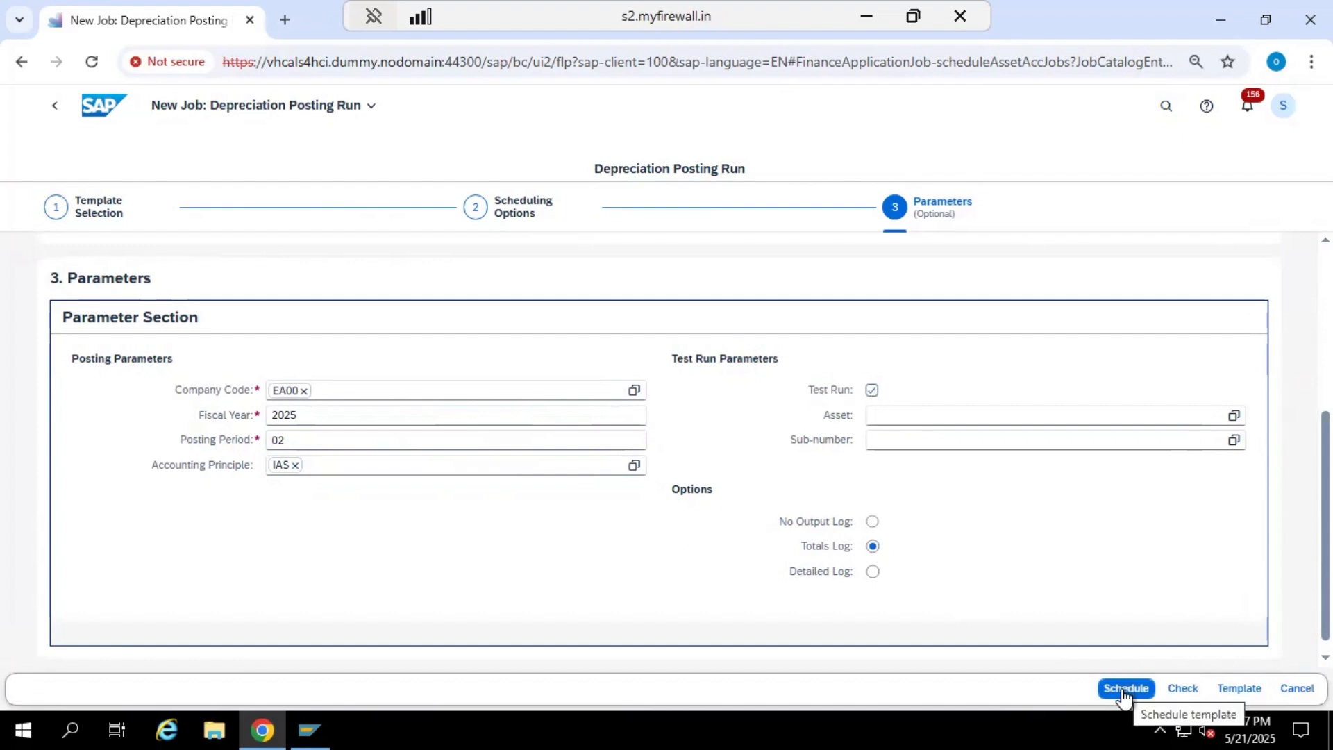
# - Turn off the test run option and schedule the depreciation posting job
pyautogui.scroll(-1, 1119, 634)
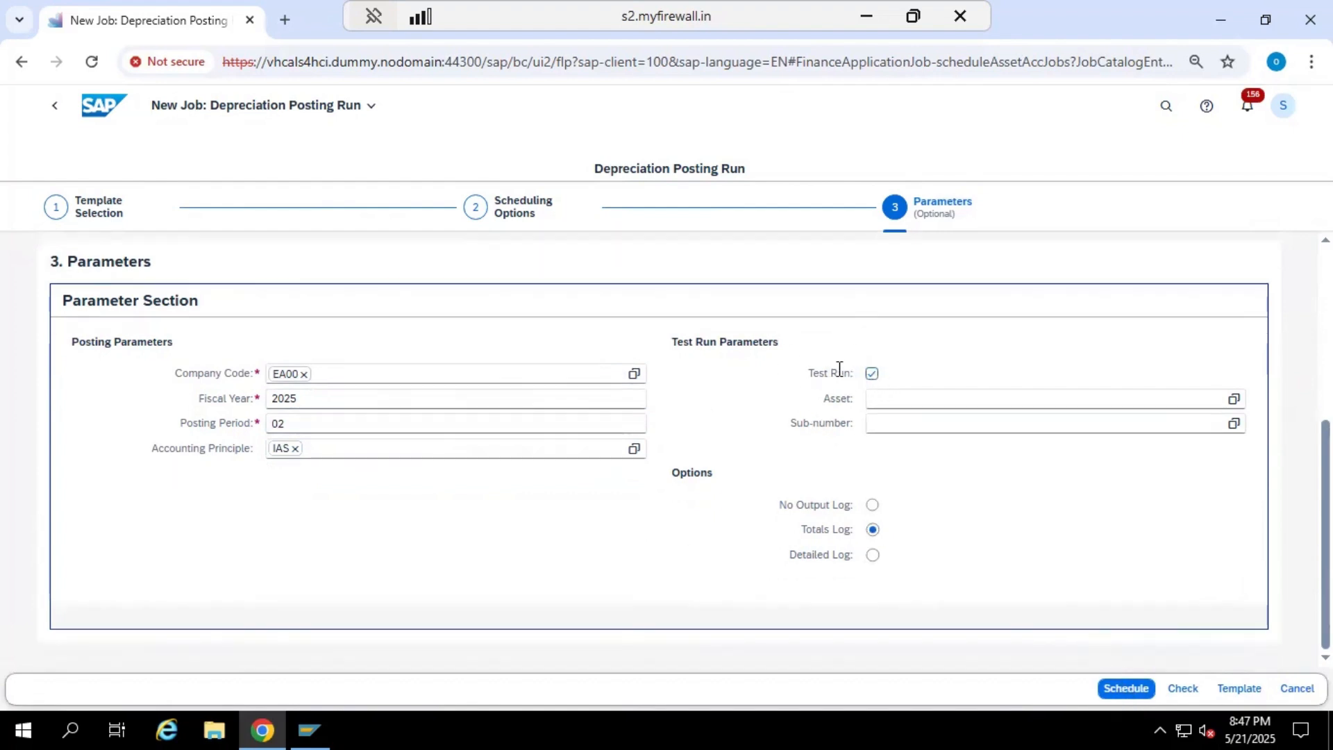
pyautogui.click(872, 375)
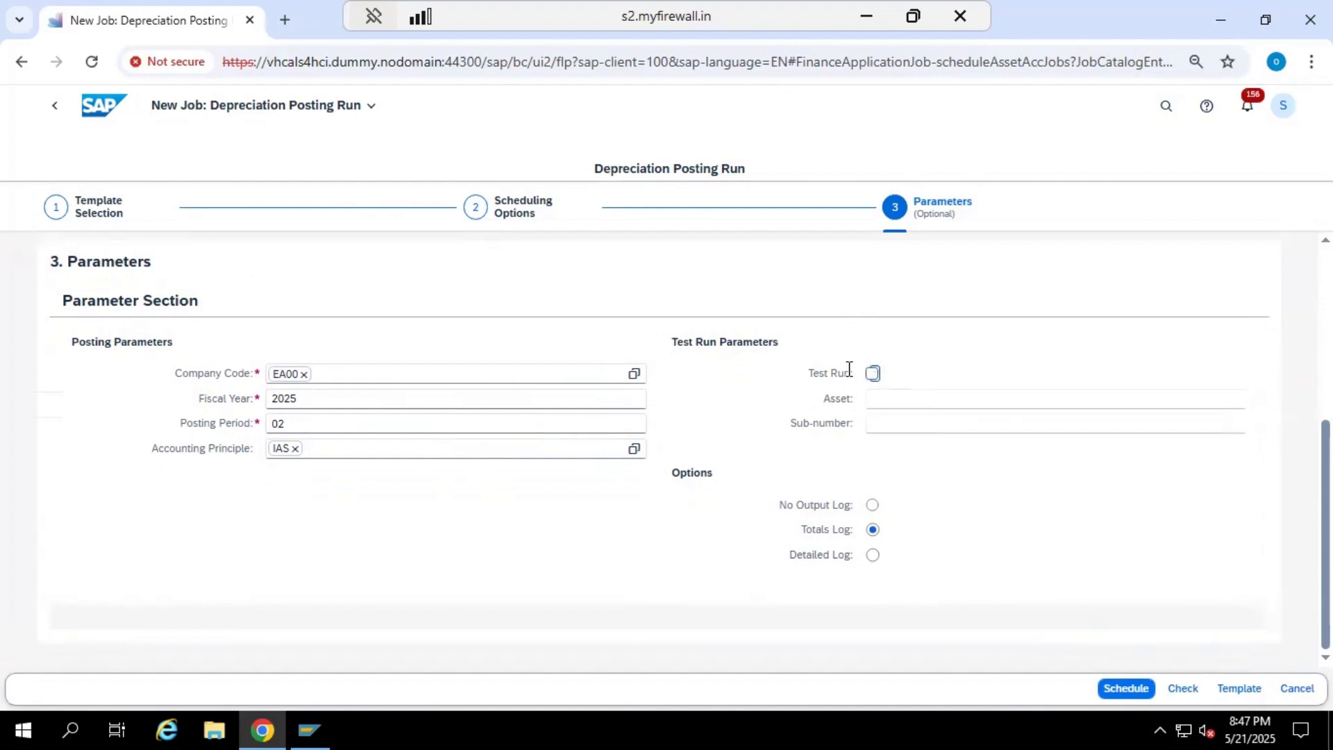
pyautogui.click(1136, 693)
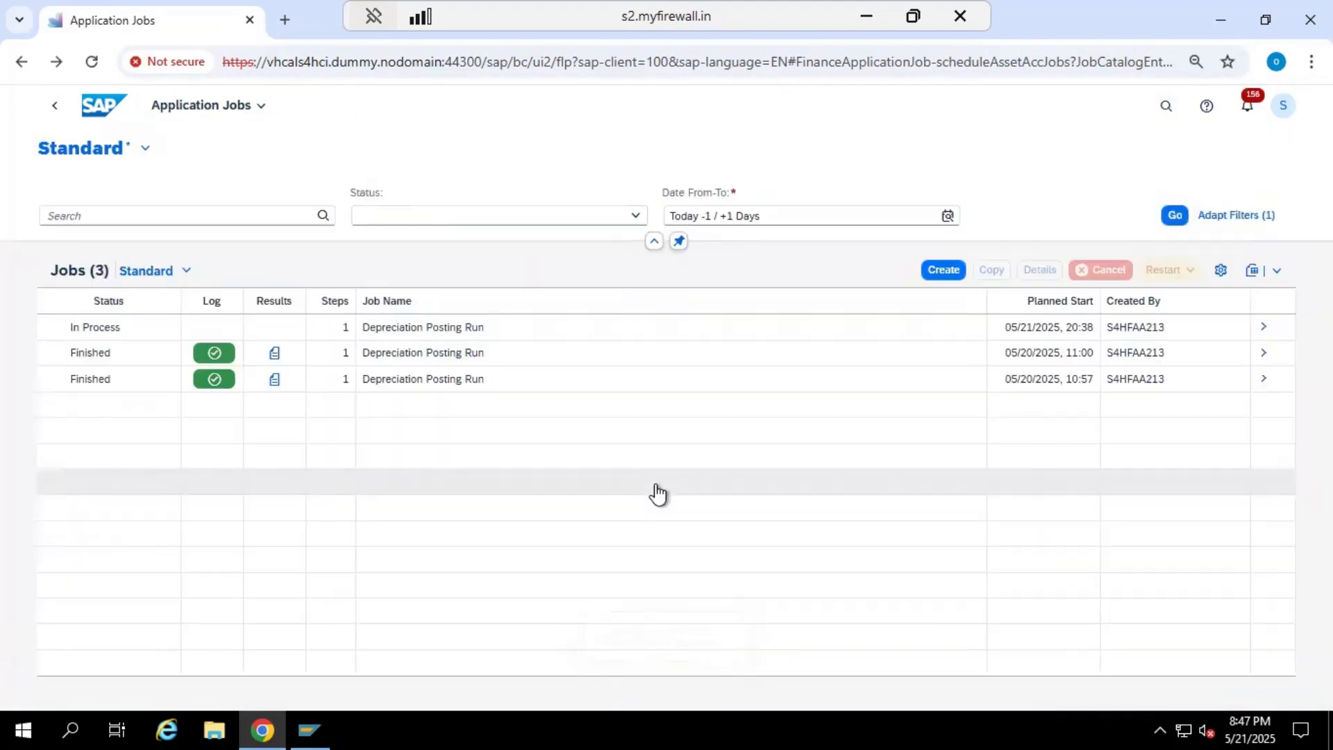
# - Return to the home page, search the apps for AW01N and open Asset Values
pyautogui.click(98, 108)
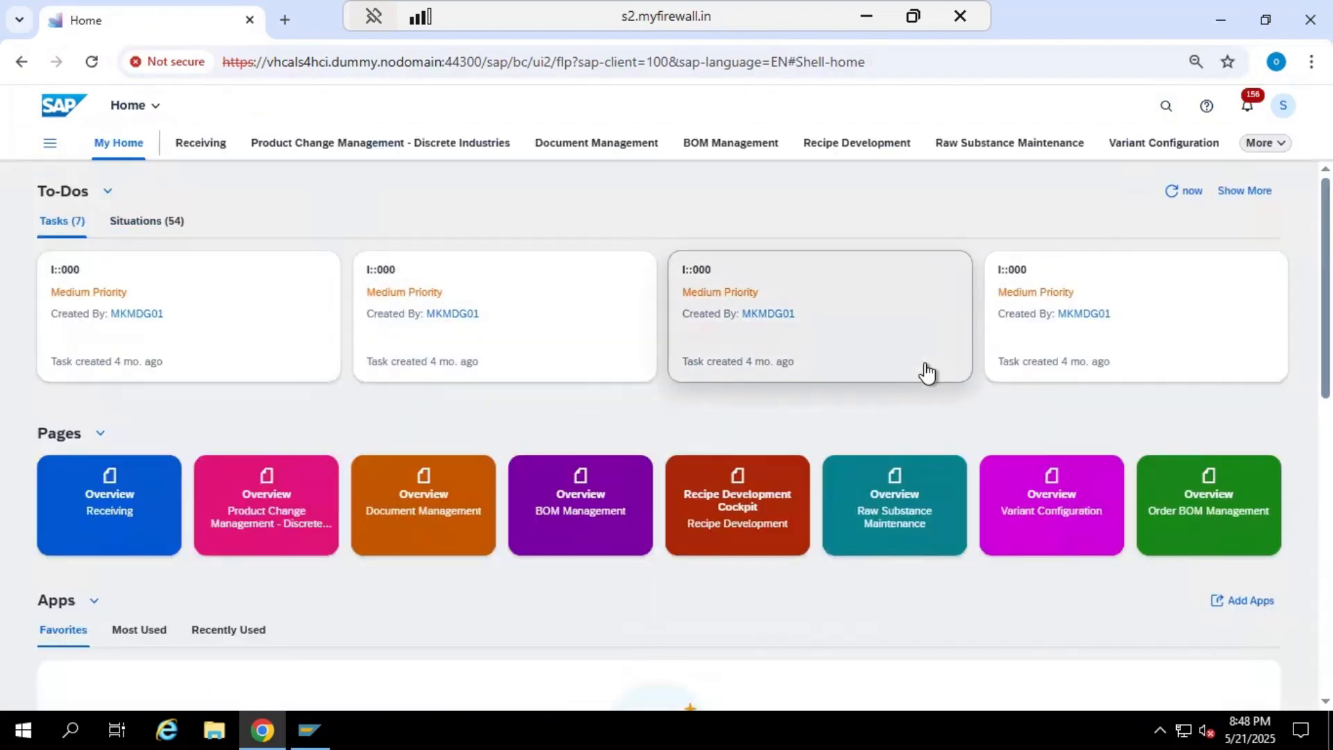
pyautogui.click(1167, 108)
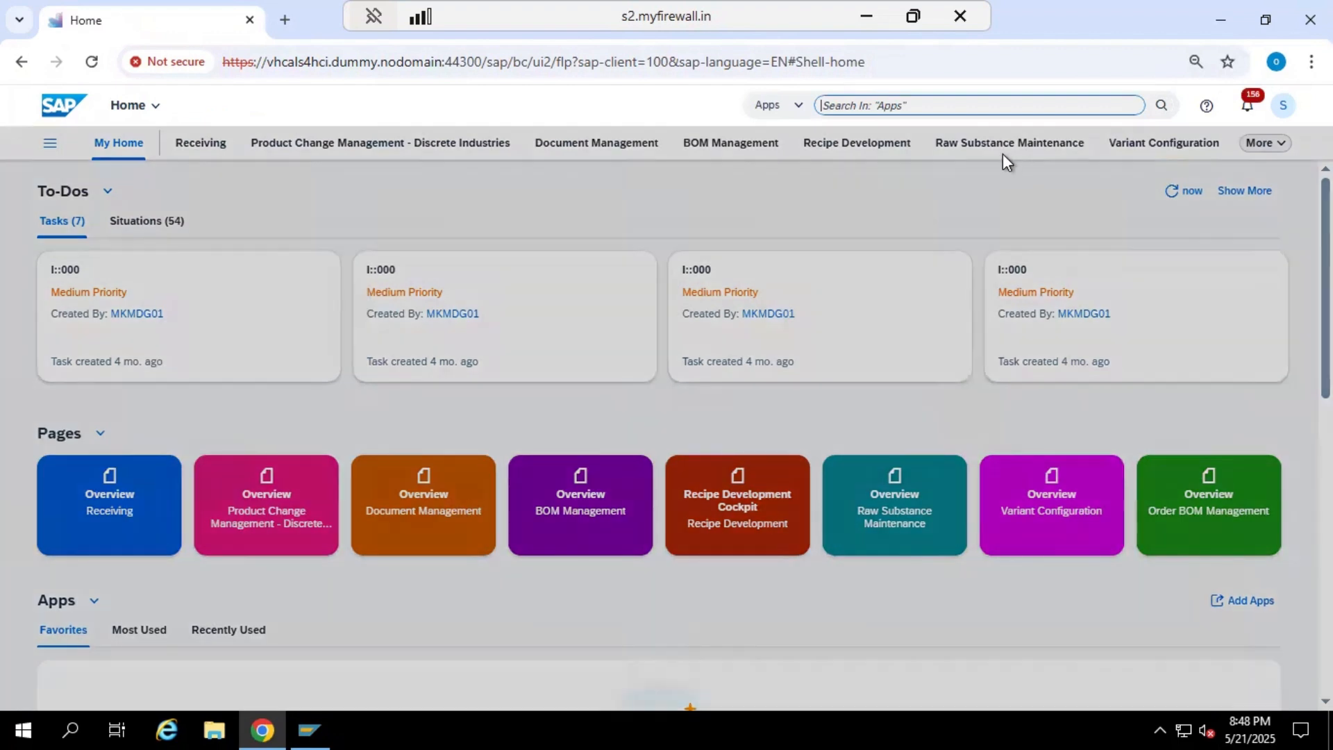
pyautogui.write('AW01N')
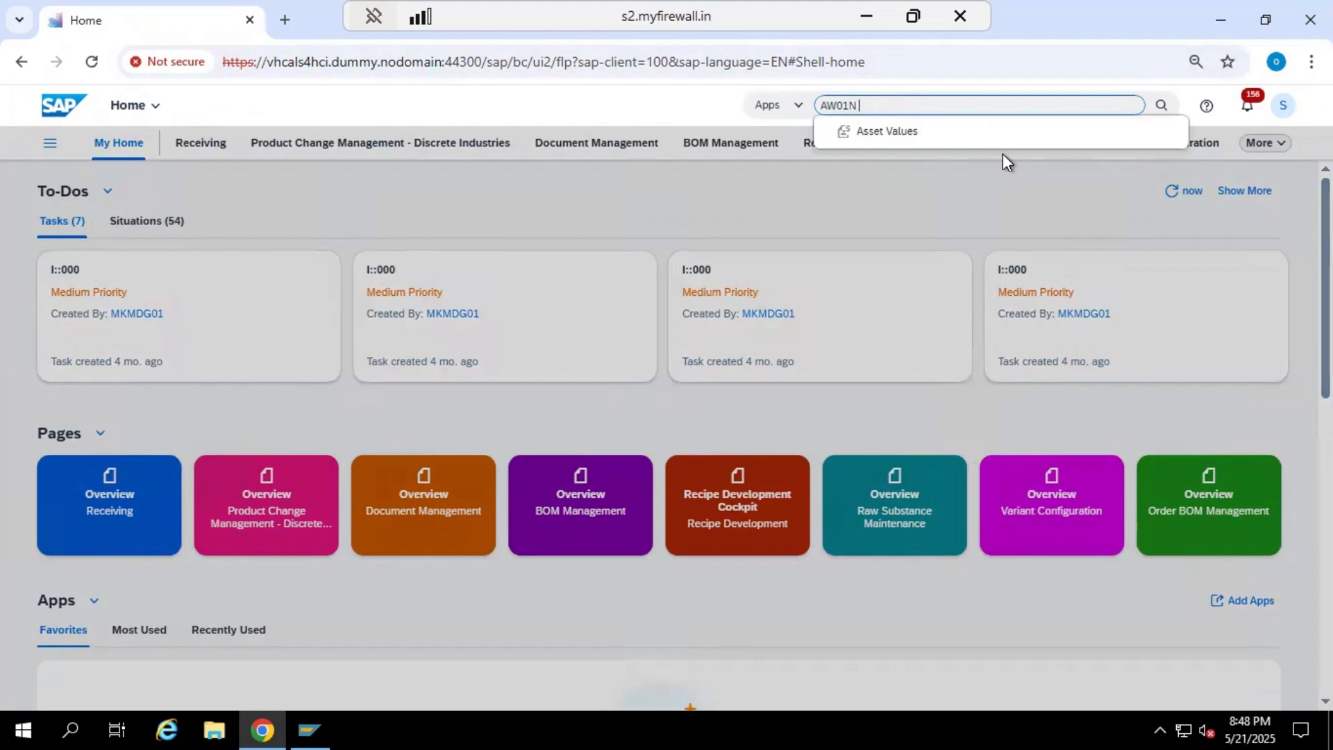
pyautogui.click(896, 131)
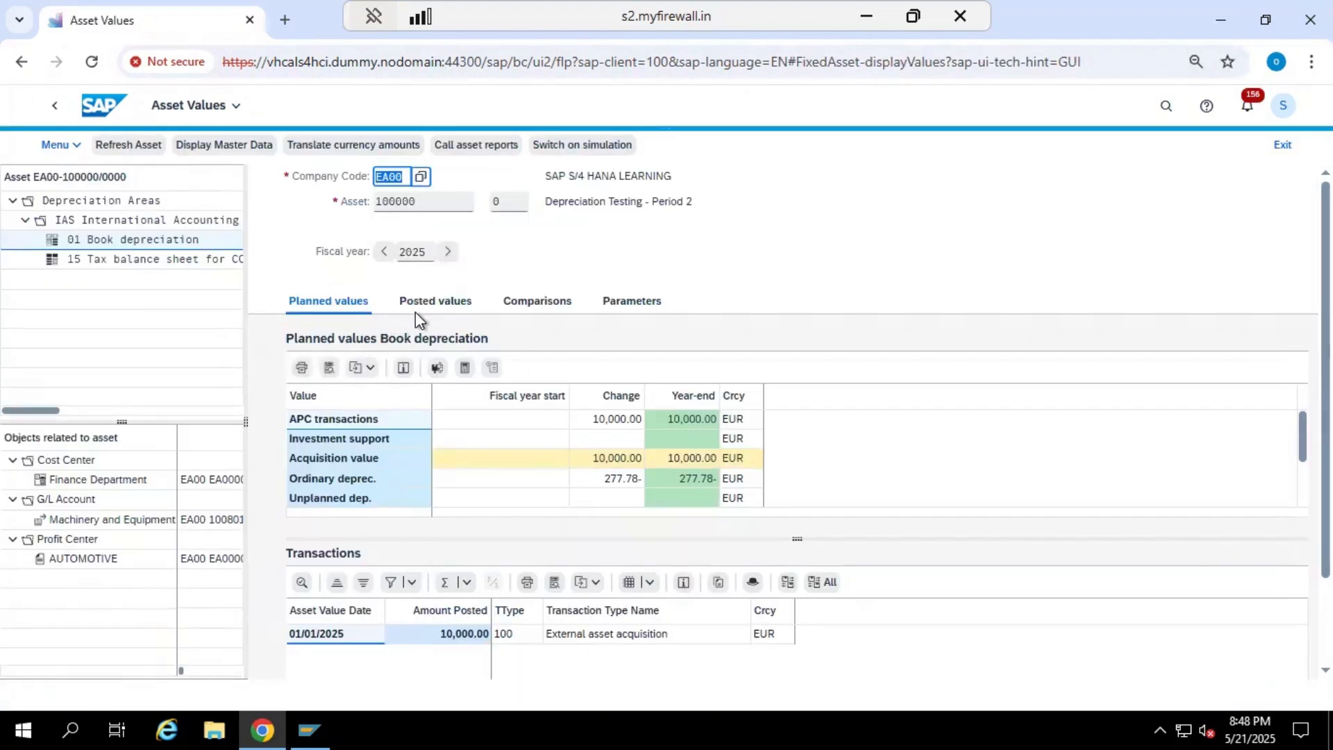
# - Examine the posted book depreciation values and posted periods of asset 100000 for fiscal year 2025
pyautogui.click(425, 304)
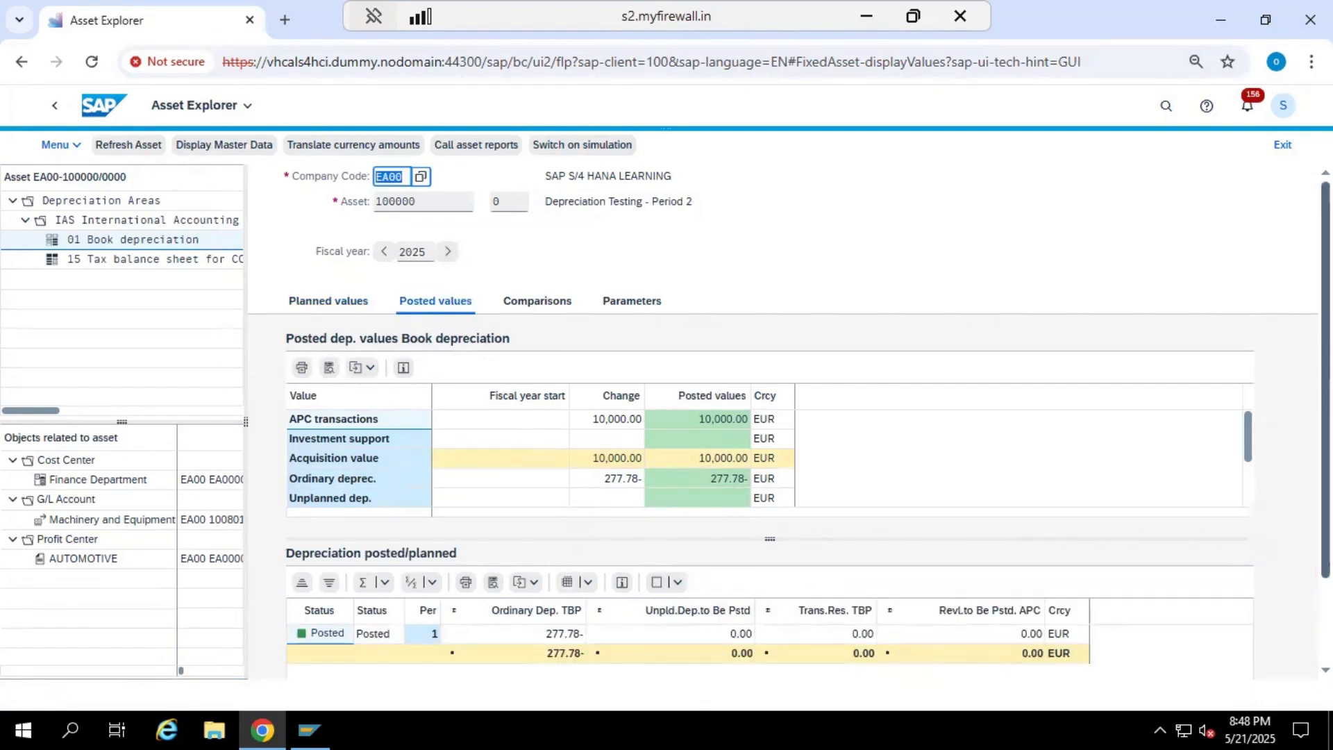
pyautogui.scroll(-3, 555, 527)
pyautogui.scroll(-2, 543, 528)
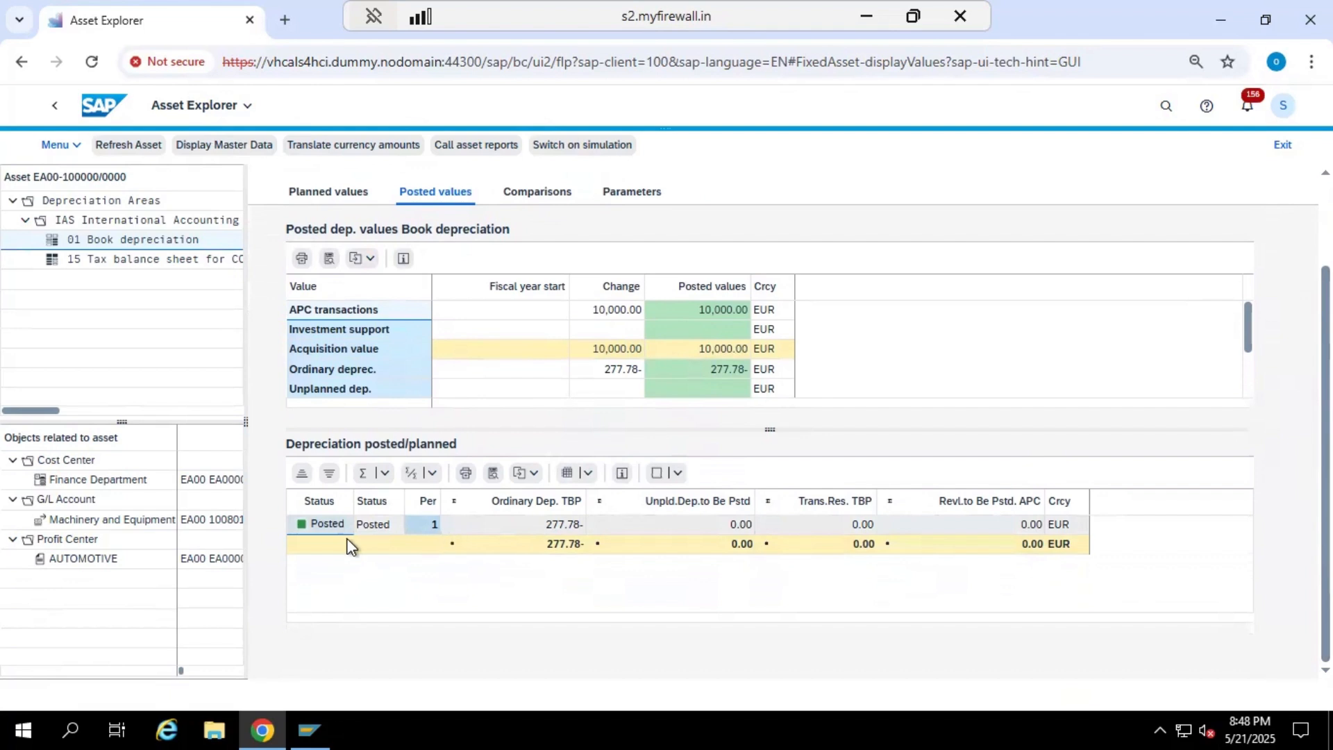